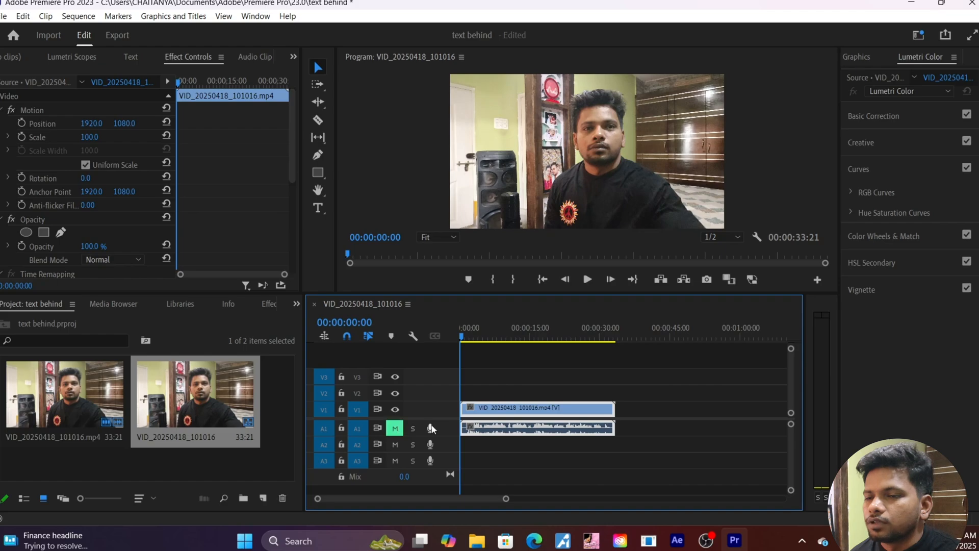
Unlink the clip's audio, clear it from A1, and select the remaining V1 video clip.
right_click(543, 416)
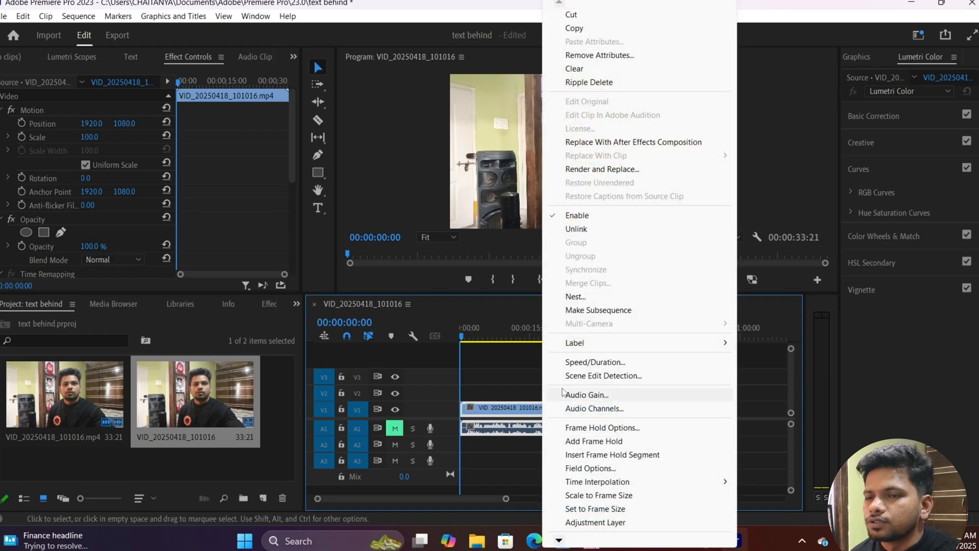
left_click(607, 231)
right_click(540, 428)
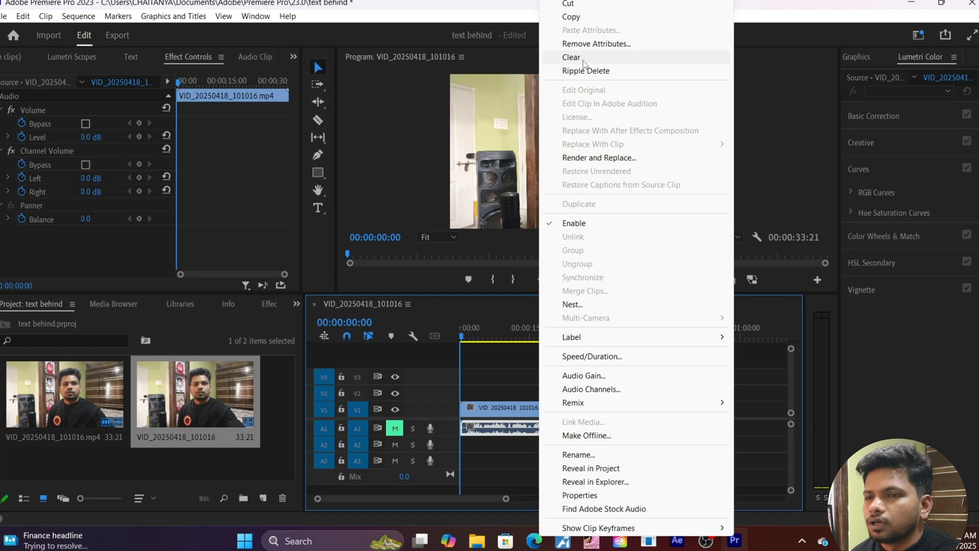
left_click(583, 61)
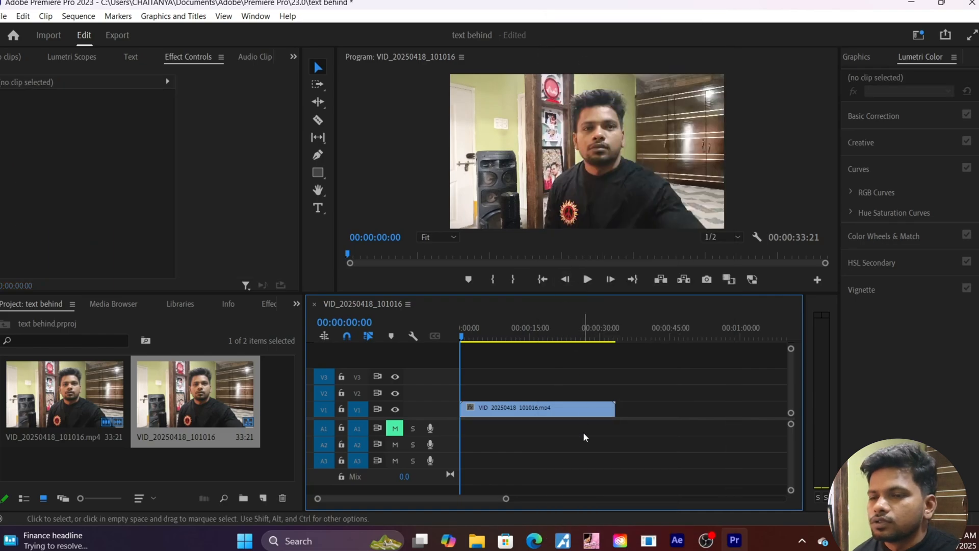
left_click(505, 413)
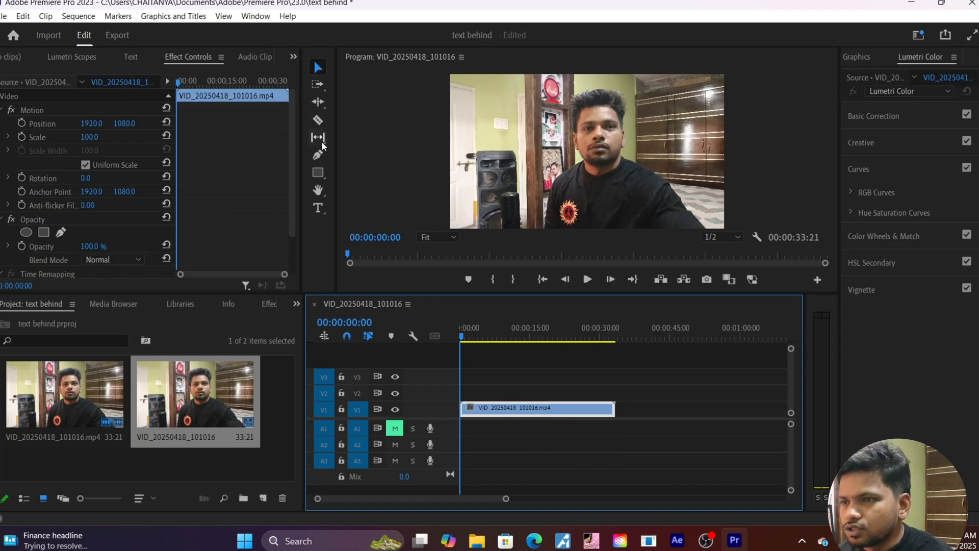
Create a 'good bad ugly' text graphic over the video and show it in Essential Graphics.
left_click(318, 209)
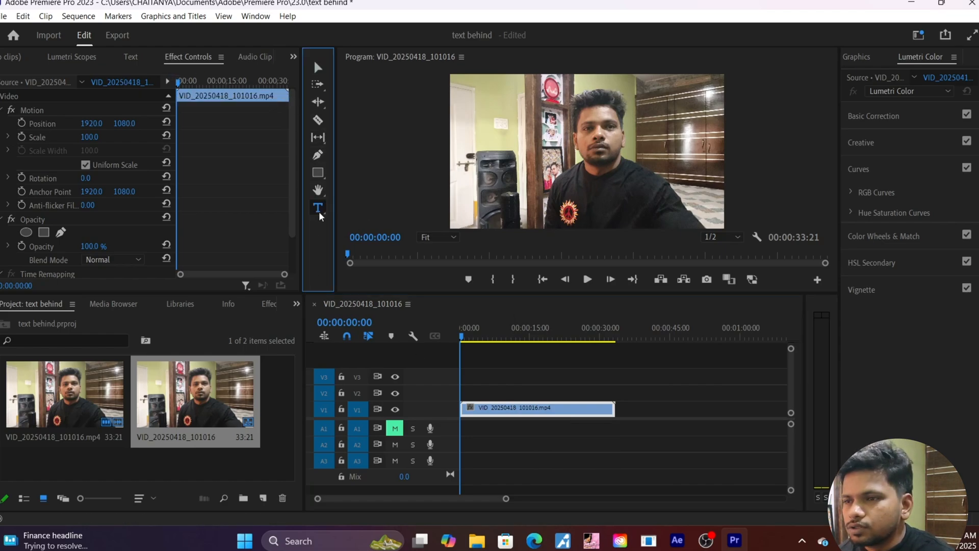
left_click(511, 129)
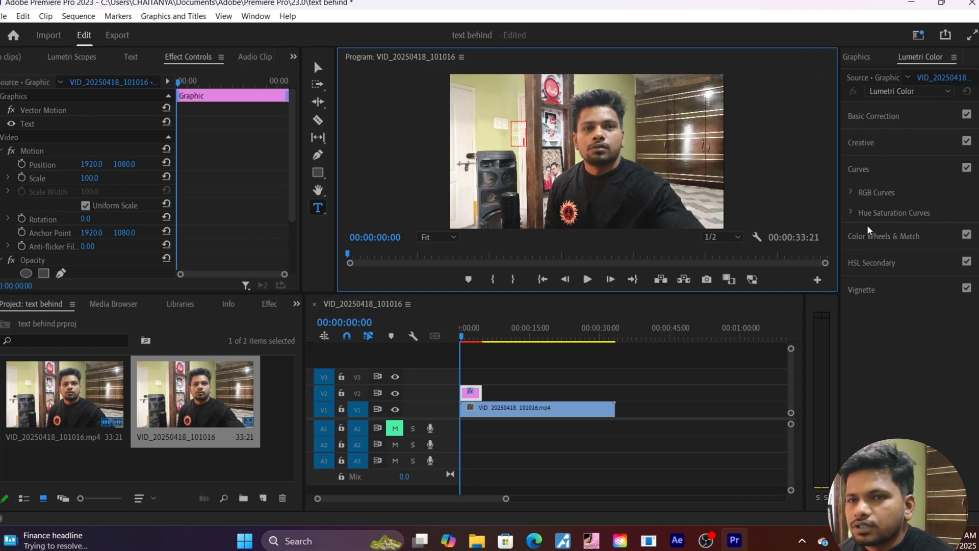
left_click(867, 57)
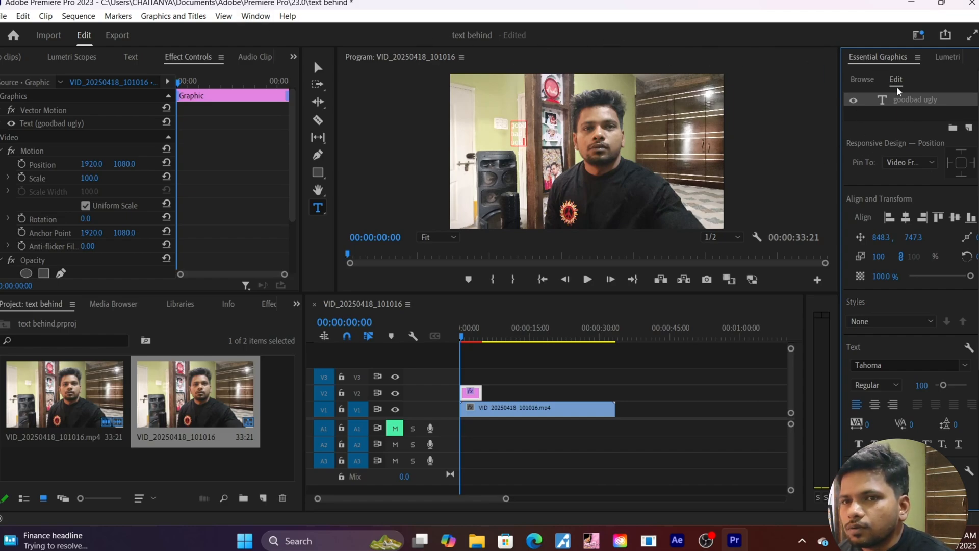
Switch to the Selection tool and list the 'good bad ugly' graphic in the Text panel.
left_click(256, 16)
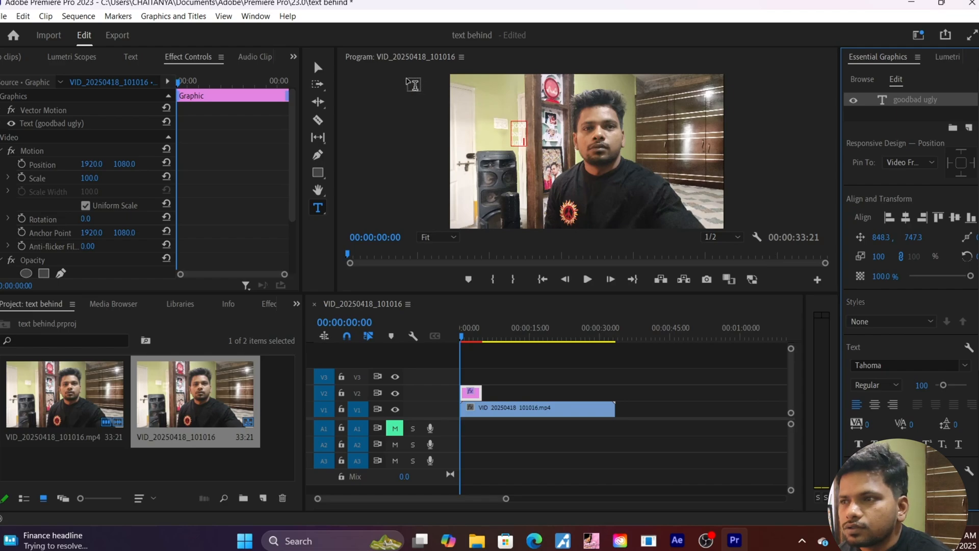
left_click(317, 67)
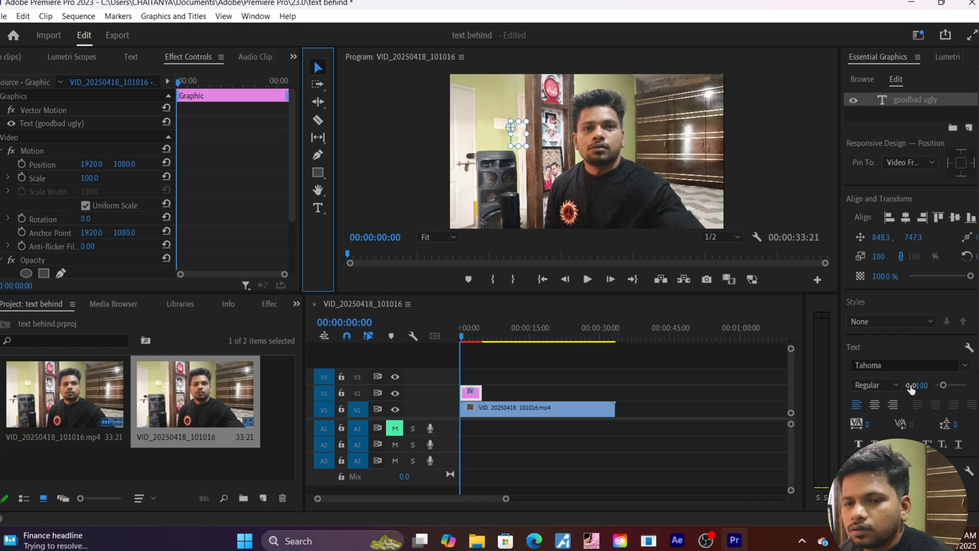
scroll(913, 390, "down", 3)
scroll(912, 388, "down", 3)
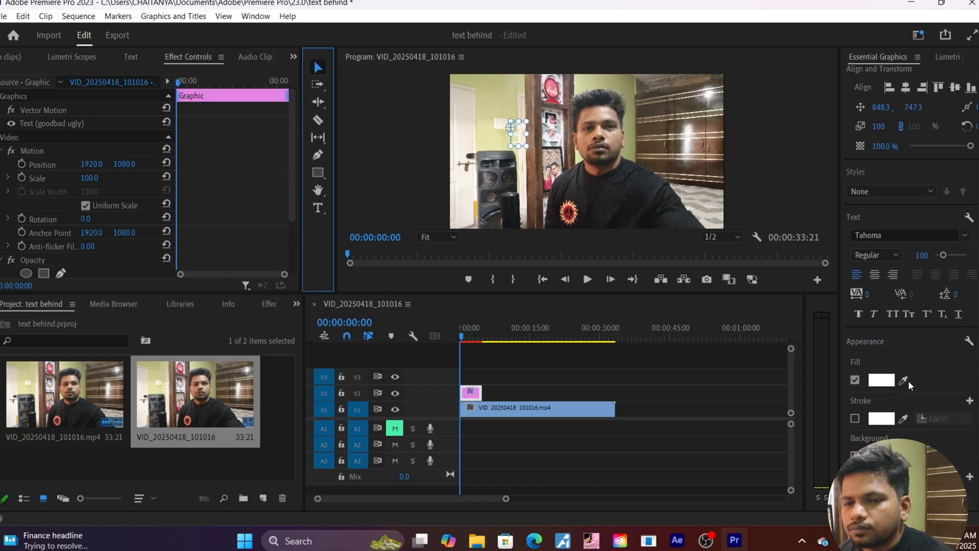
scroll(911, 386, "down", 1)
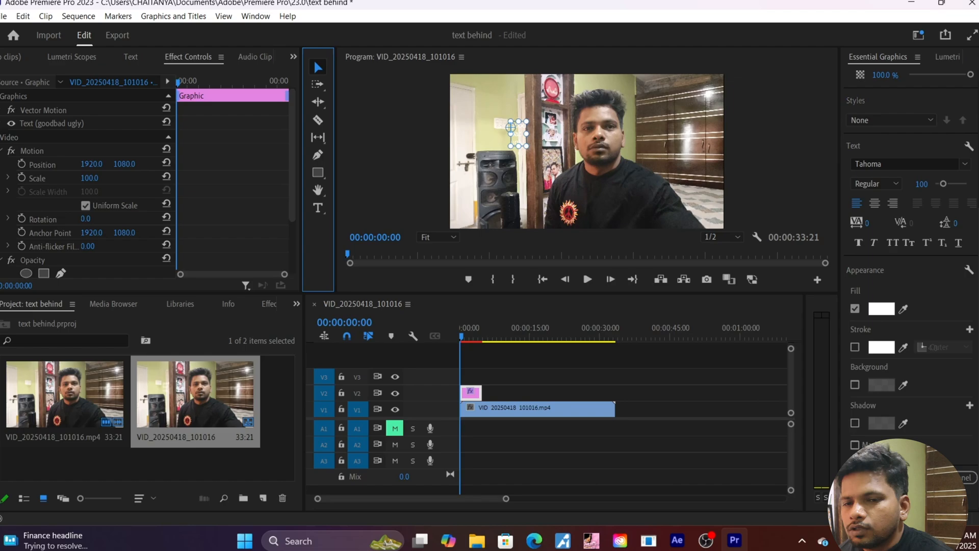
left_click(945, 478)
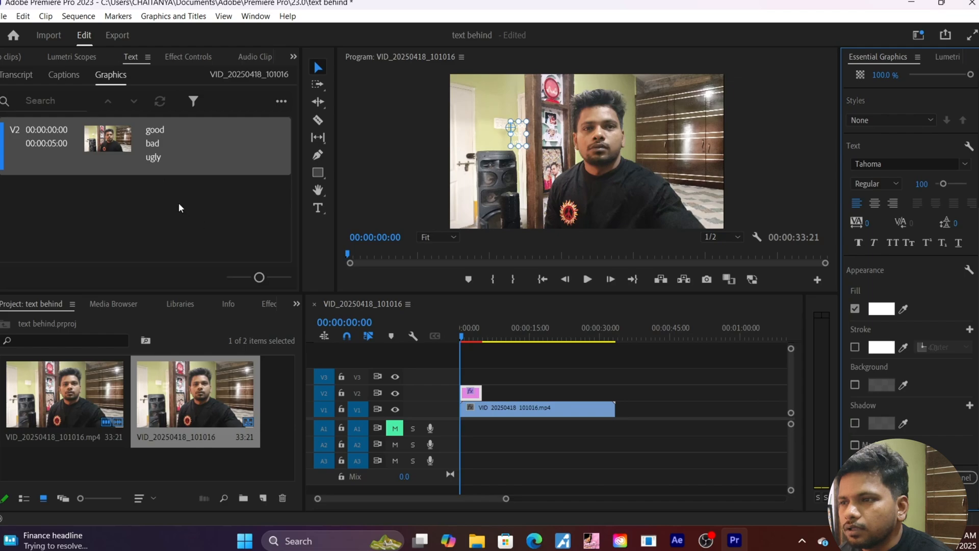
Select the 'good bad ugly' caption and raise its font size to 336.
left_click(193, 153)
double_click(192, 153)
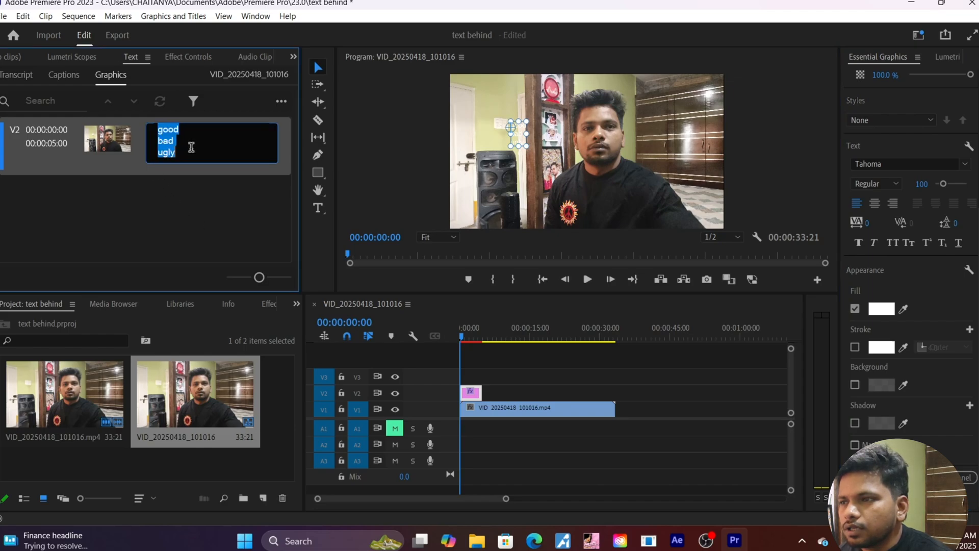
left_click(197, 200)
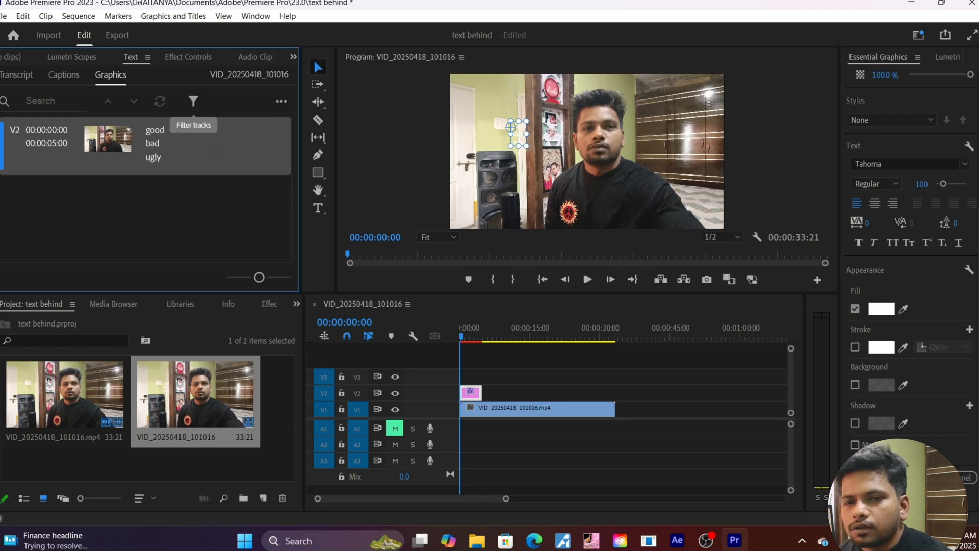
scroll(935, 296, "up", 1)
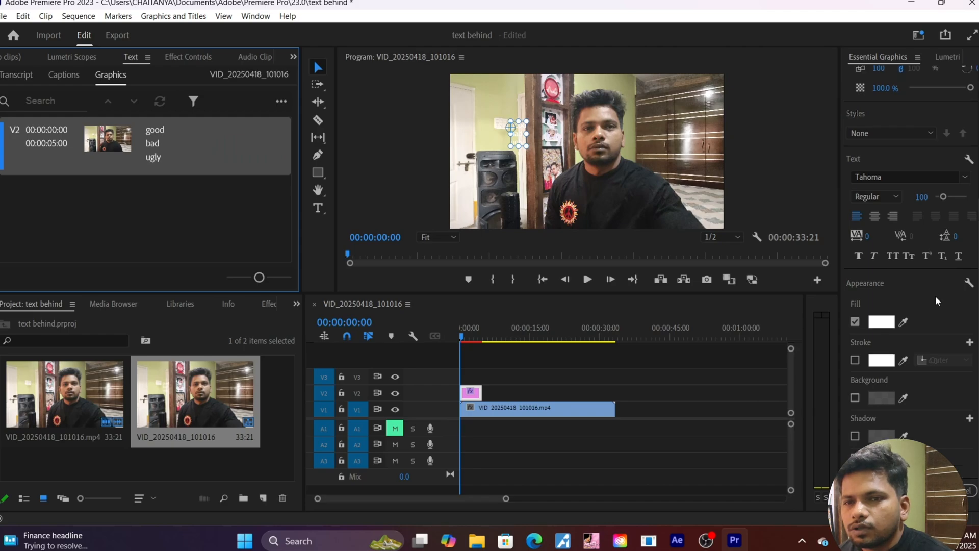
left_click_drag(944, 196, 964, 198)
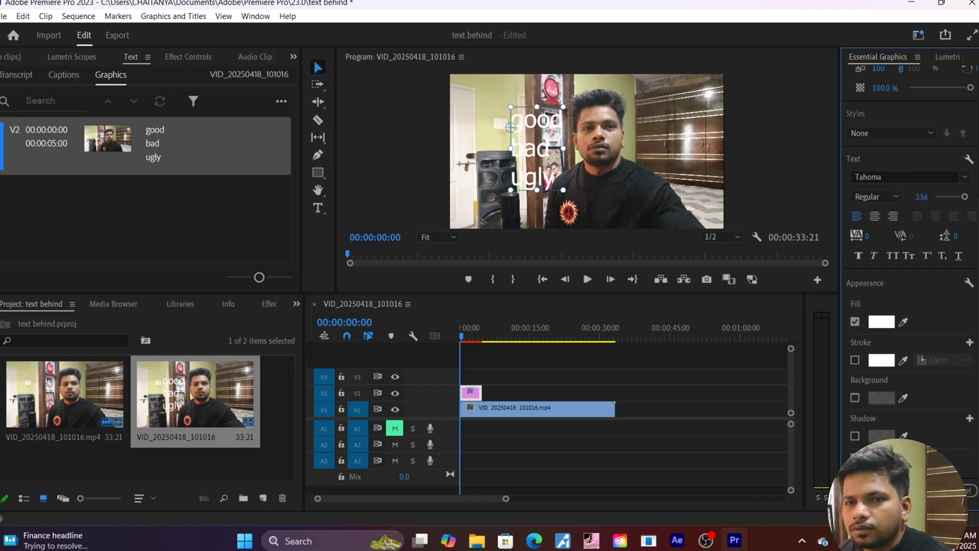
Apply the Timeline font at size 400 and scale the text box up to about 140.
left_click(967, 178)
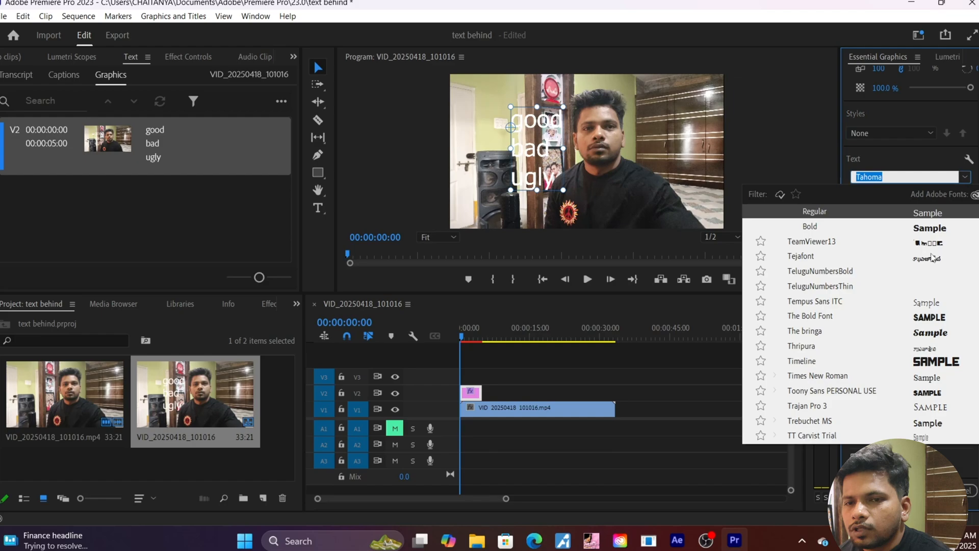
scroll(924, 298, "down", 3)
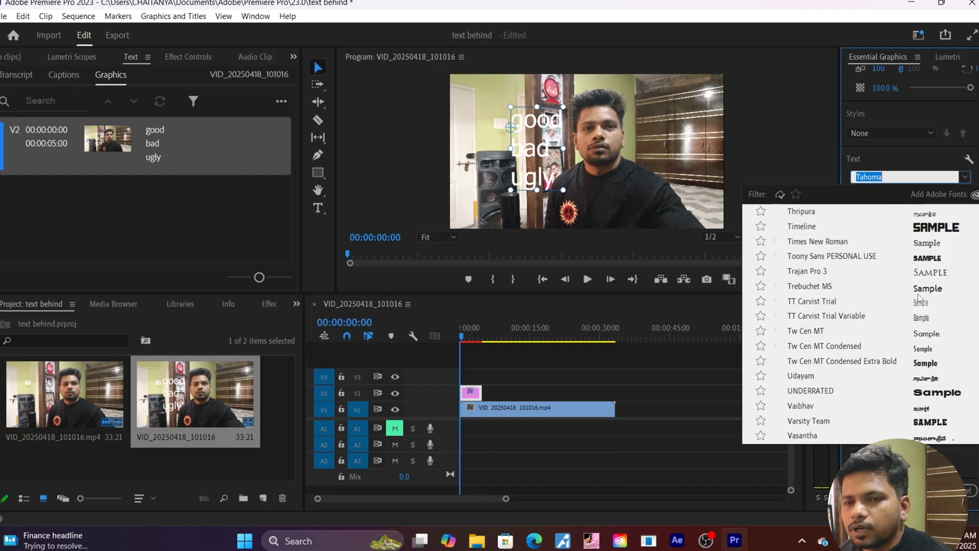
left_click(927, 233)
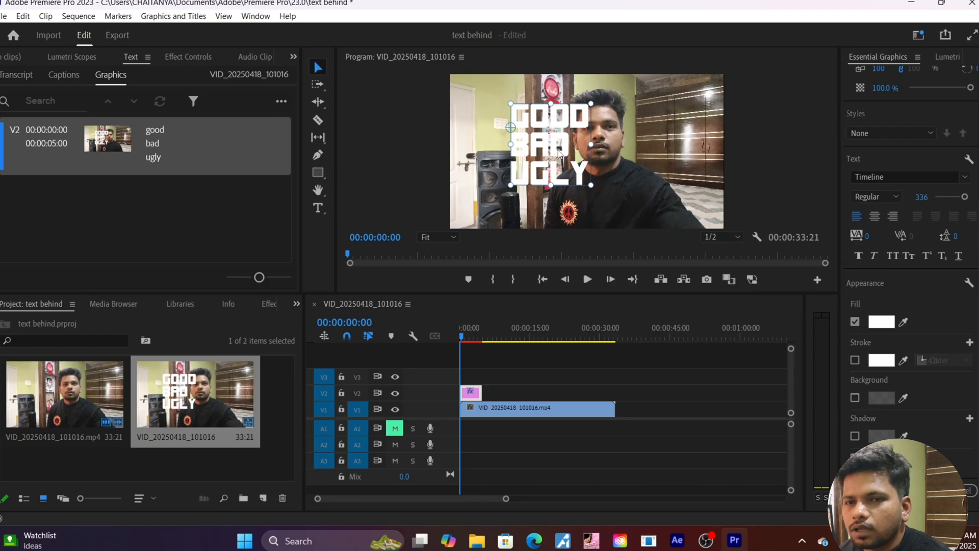
left_click_drag(965, 197, 975, 202)
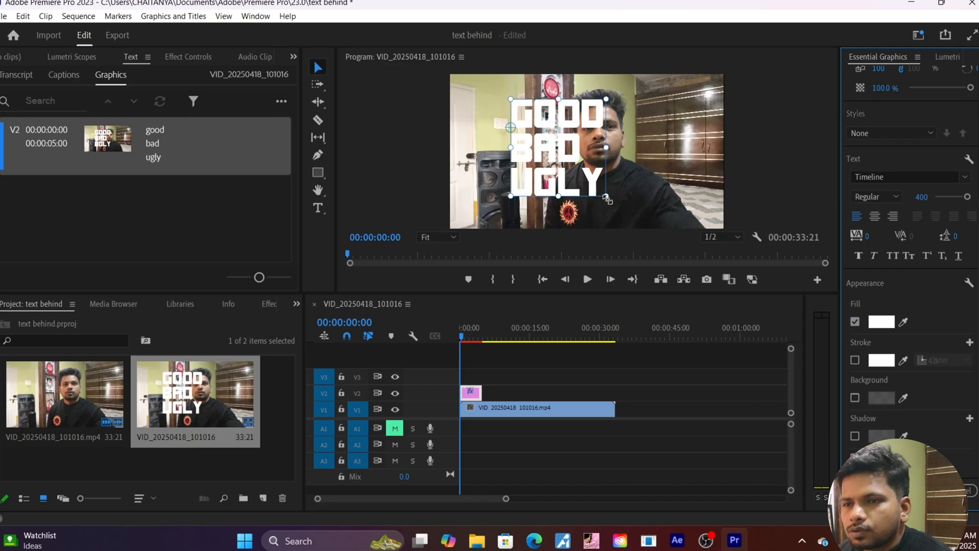
left_click_drag(606, 196, 652, 237)
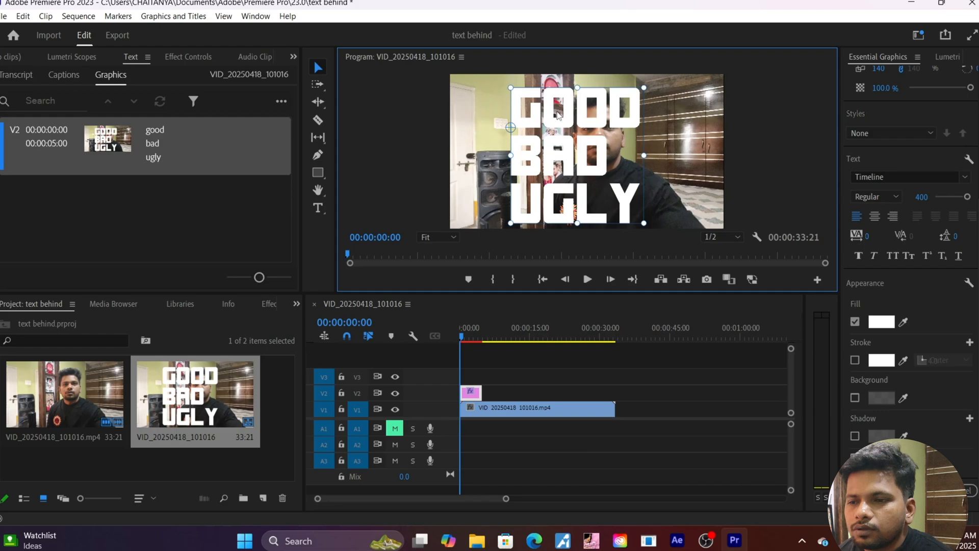
Stretch the title clip to the video's end and try dark red, then black text fills.
left_click(480, 393)
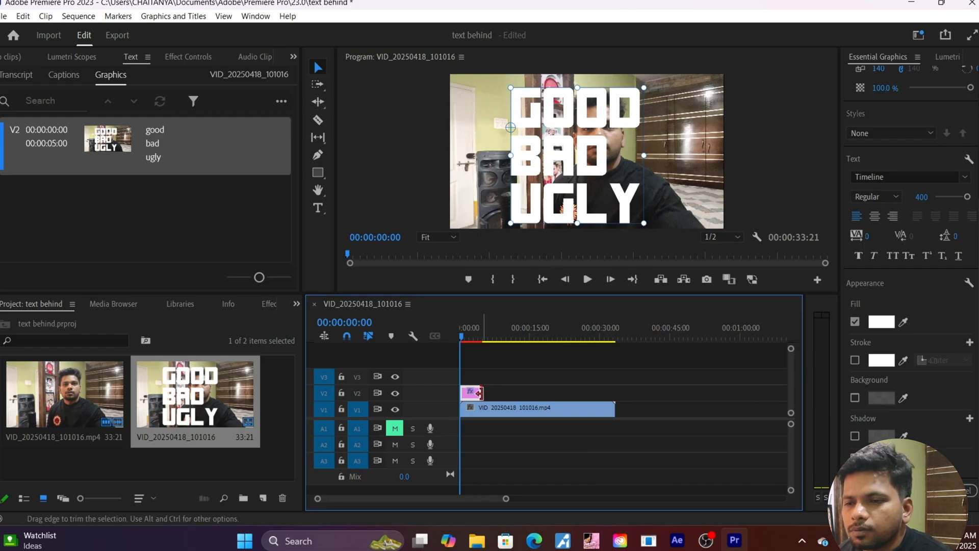
left_click_drag(480, 393, 610, 407)
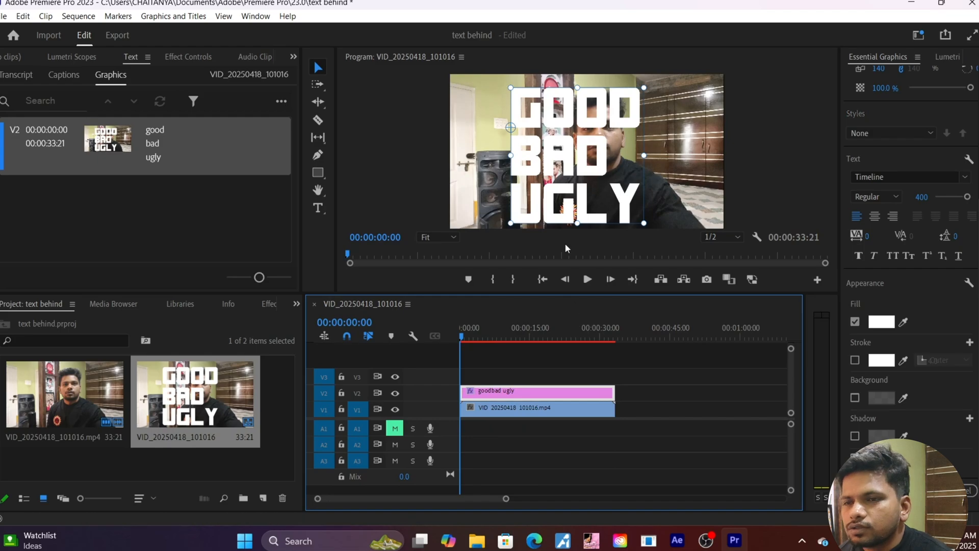
left_click(891, 324)
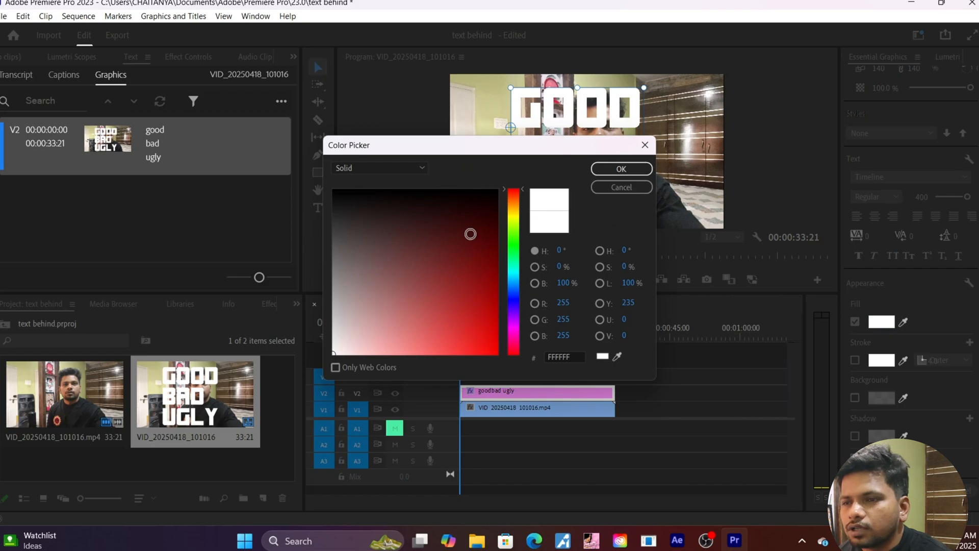
left_click(477, 239)
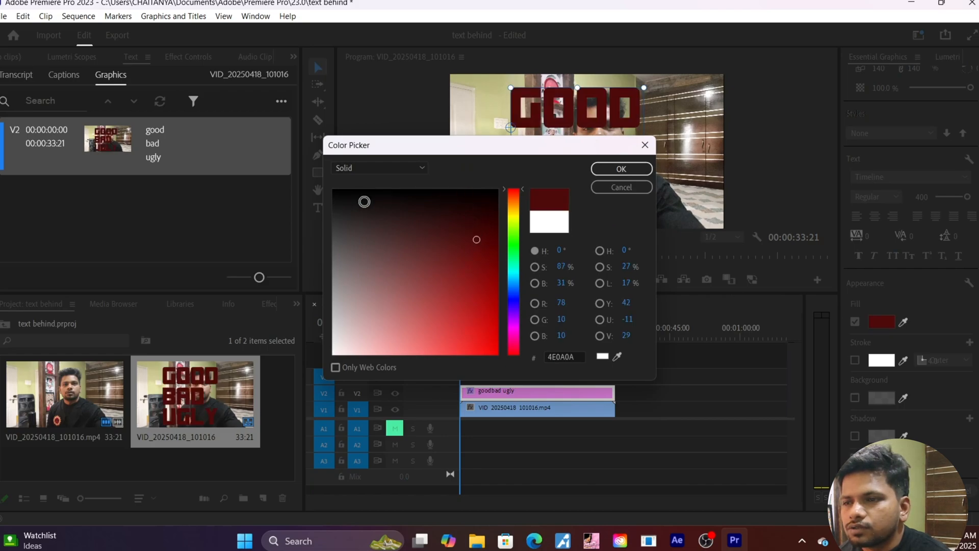
left_click(335, 193)
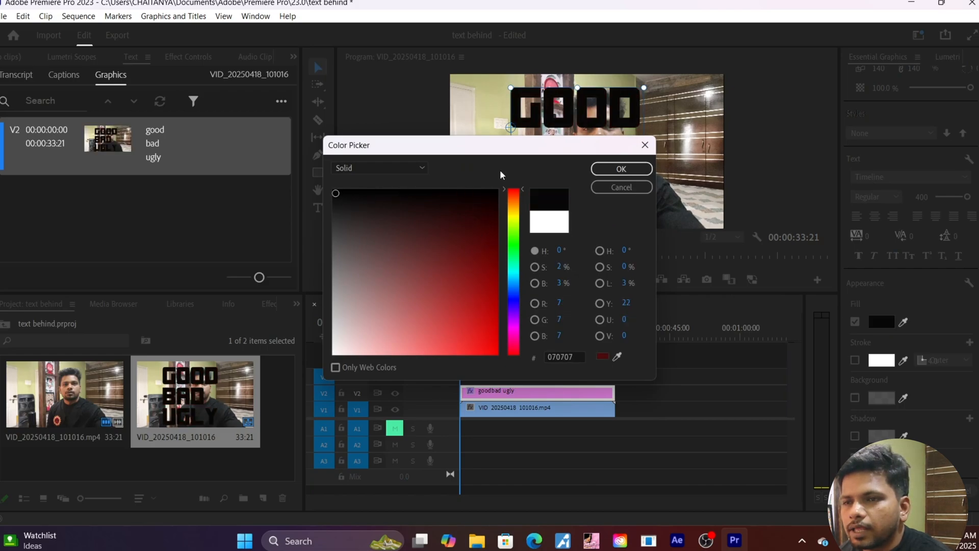
left_click(622, 169)
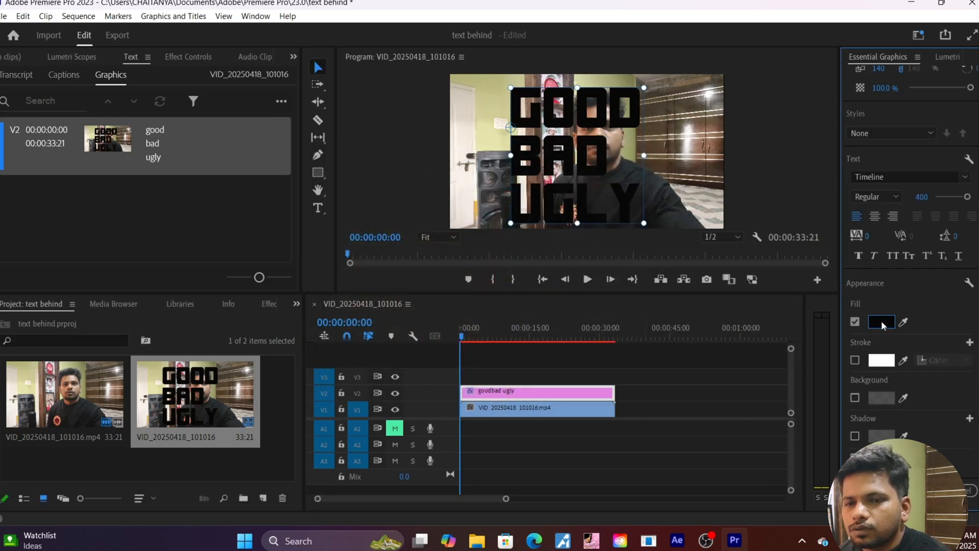
Set the title's text fill colour to white.
left_click(882, 320)
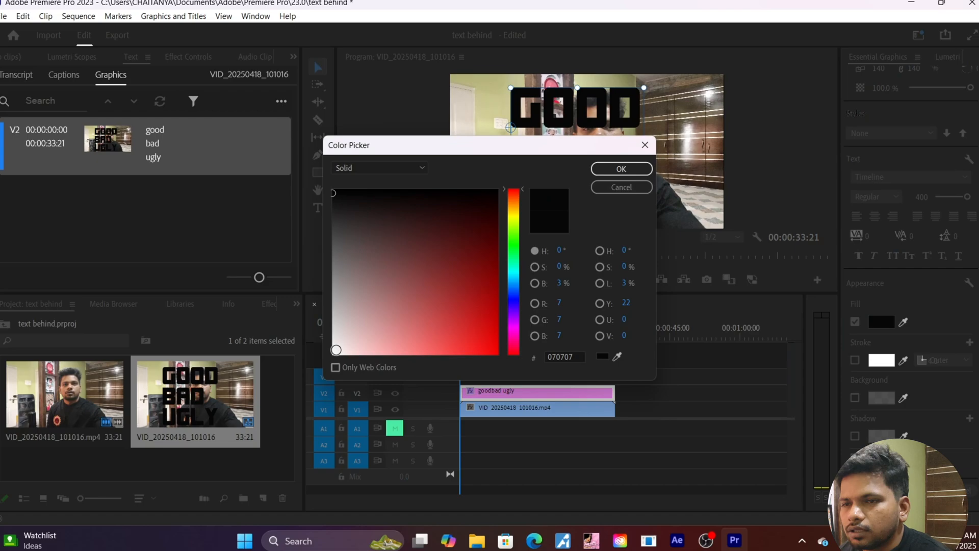
left_click(333, 193)
left_click(621, 169)
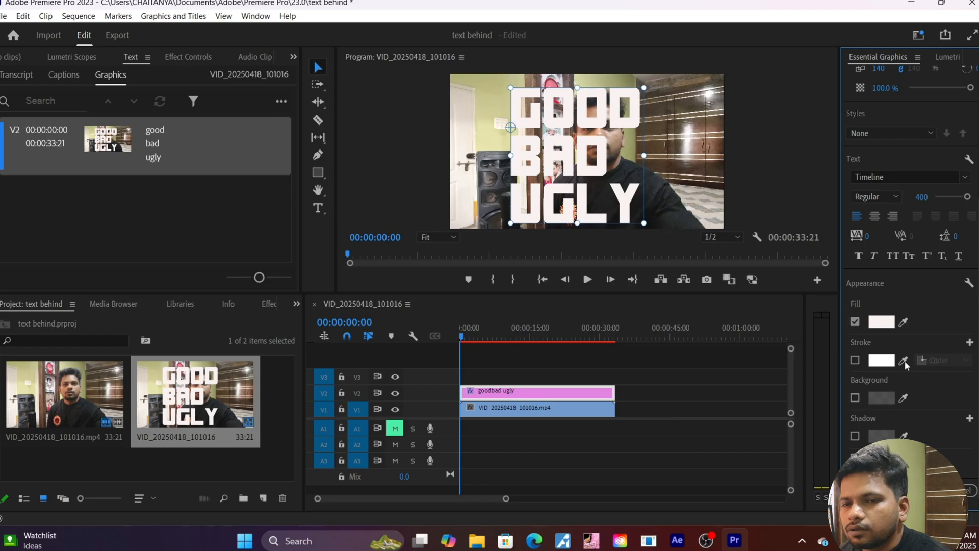
Enable an Outer stroke on the text with near-black colour 090A0A.
left_click(855, 360)
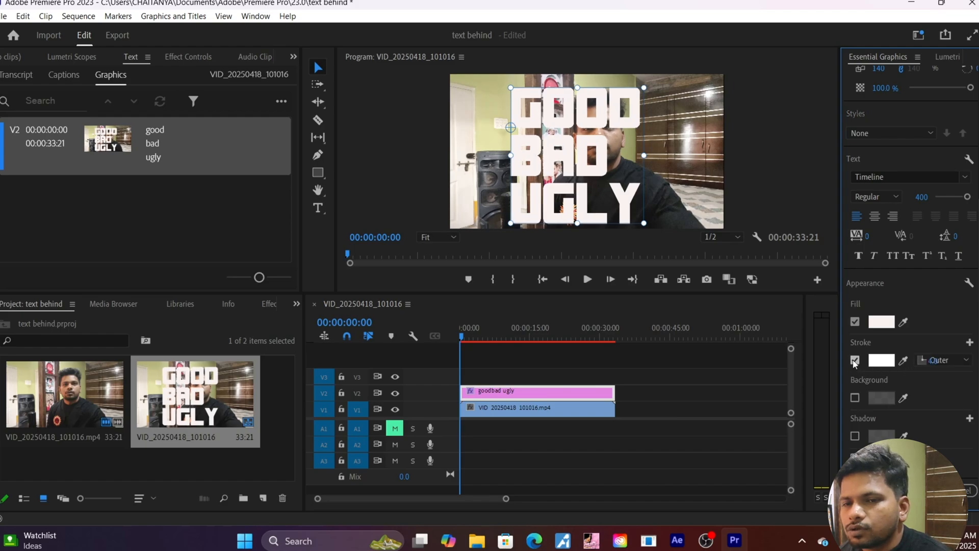
left_click(902, 361)
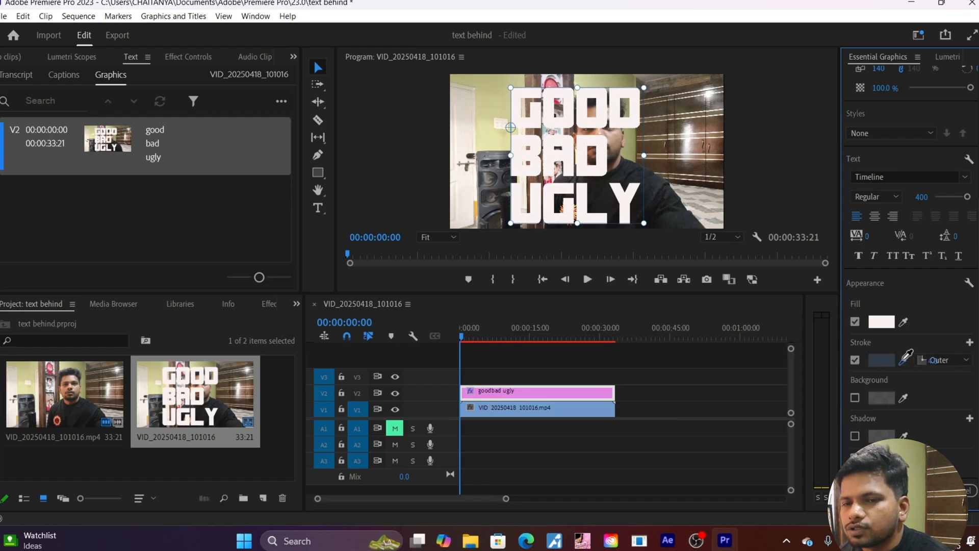
left_click(881, 363)
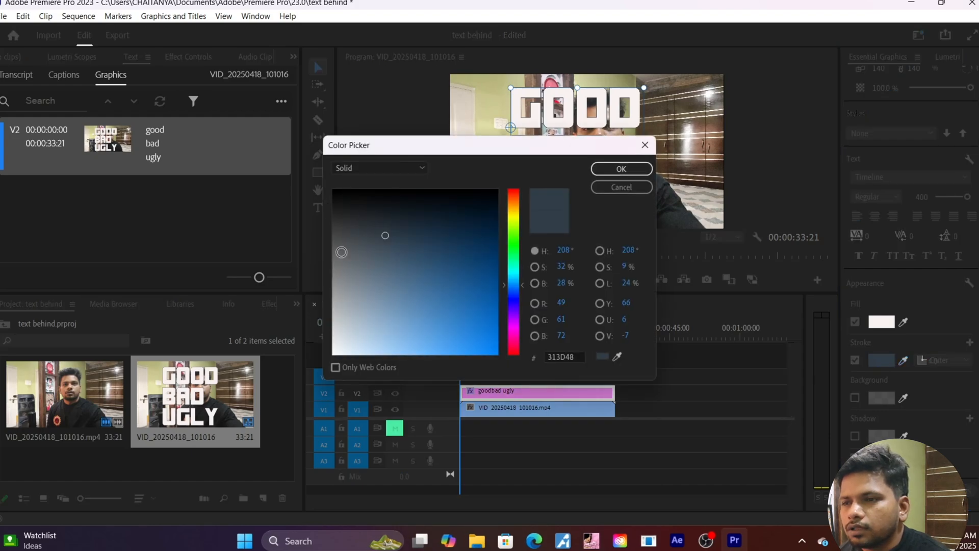
left_click(334, 195)
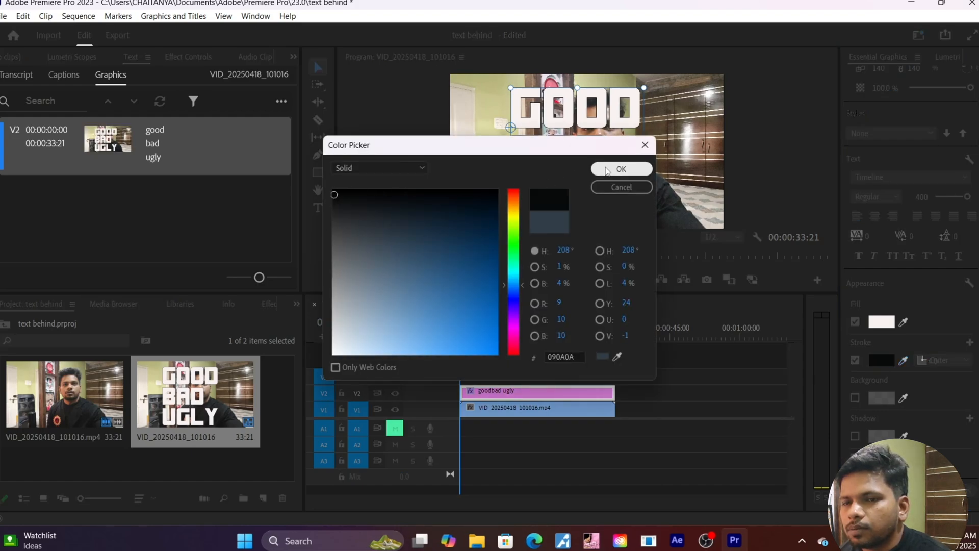
left_click(620, 168)
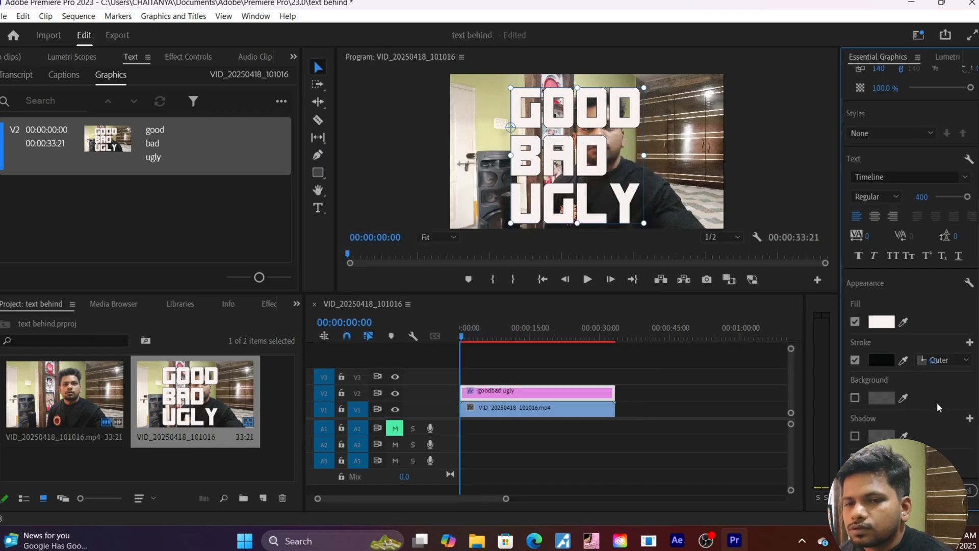
Select the original video clip on track V1.
scroll(938, 403, "down", 1)
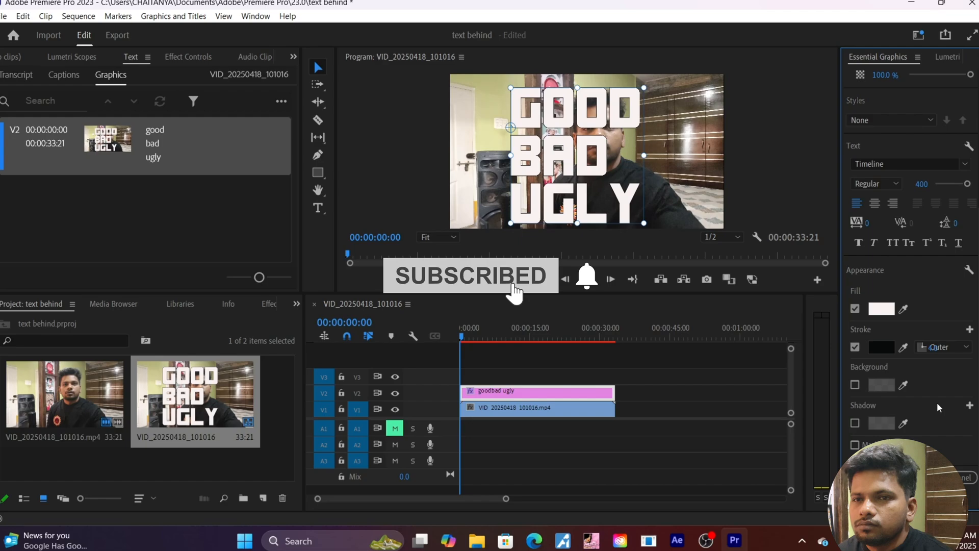
scroll(938, 403, "up", 3)
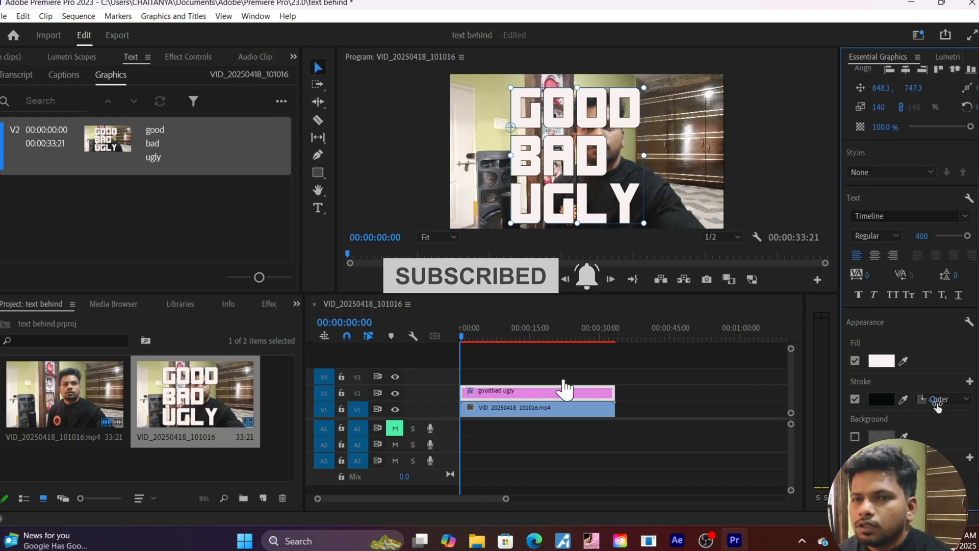
scroll(938, 403, "up", 3)
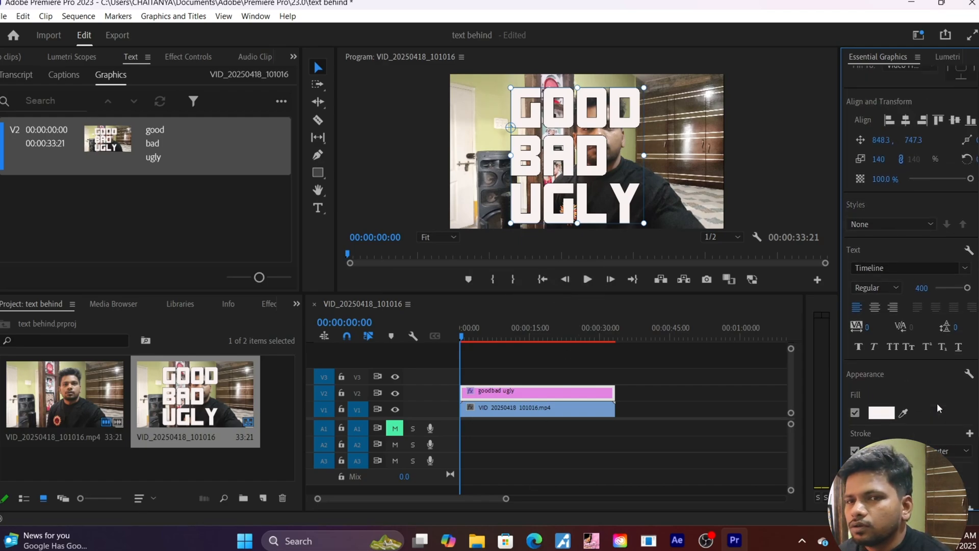
scroll(938, 403, "up", 2)
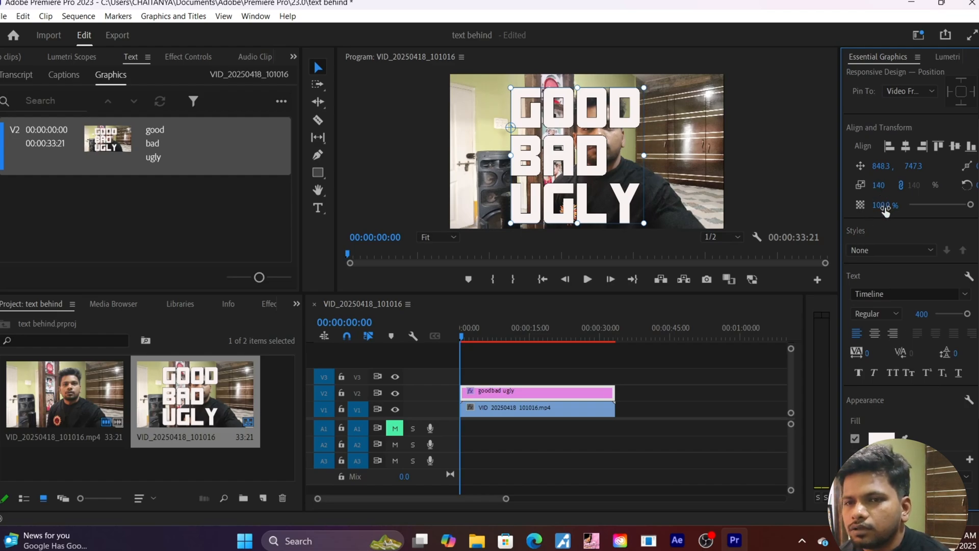
left_click(483, 408)
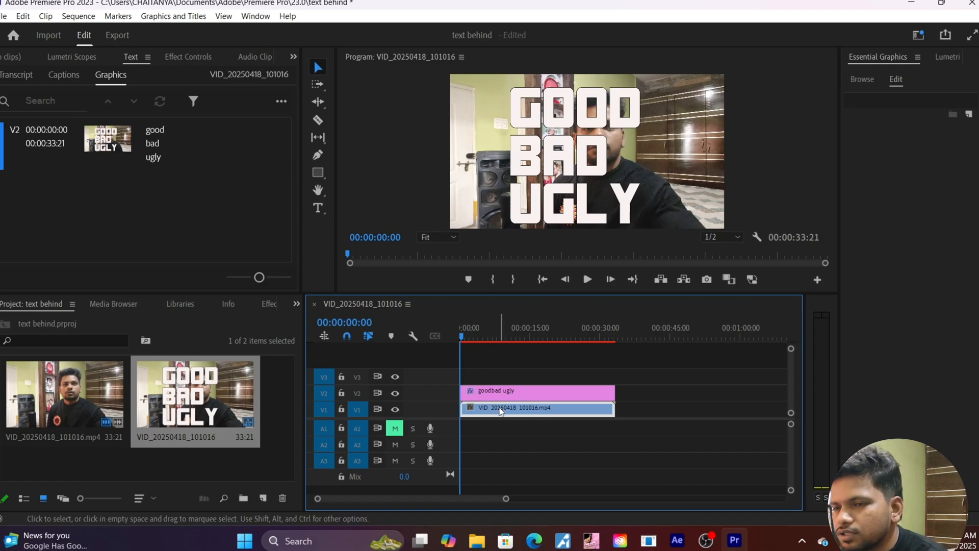
Duplicate the V1 video clip onto track V3 above the title and select the copy.
left_click_drag(500, 411, 502, 385)
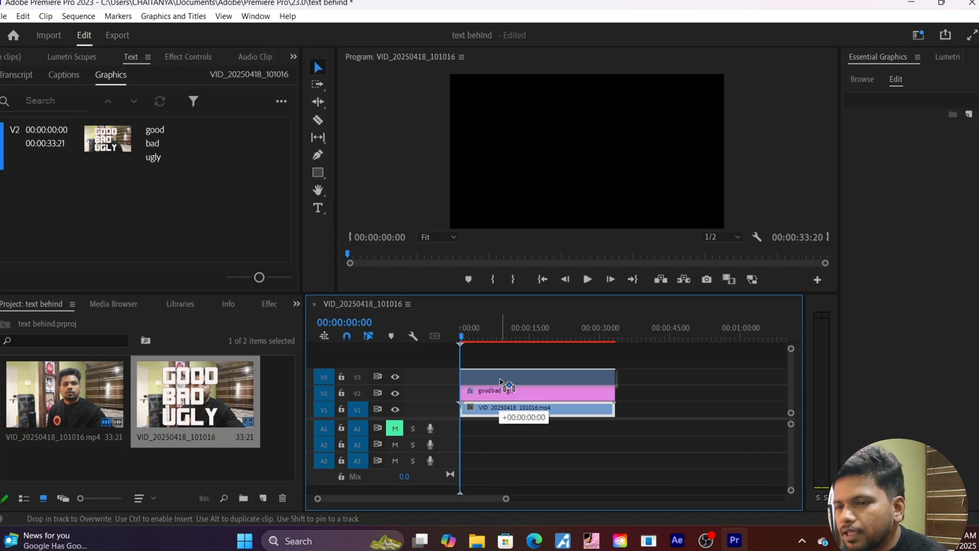
left_click_drag(501, 381, 502, 384)
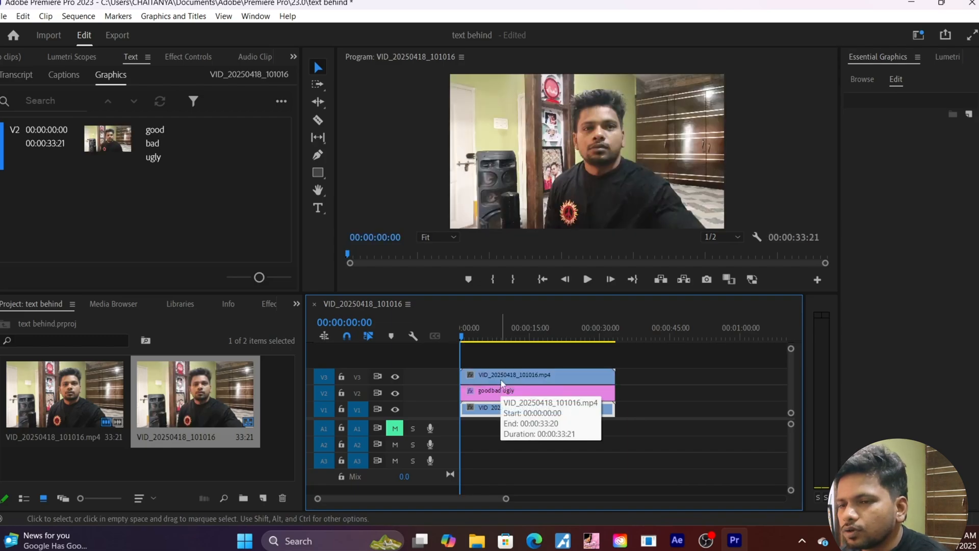
left_click(499, 382)
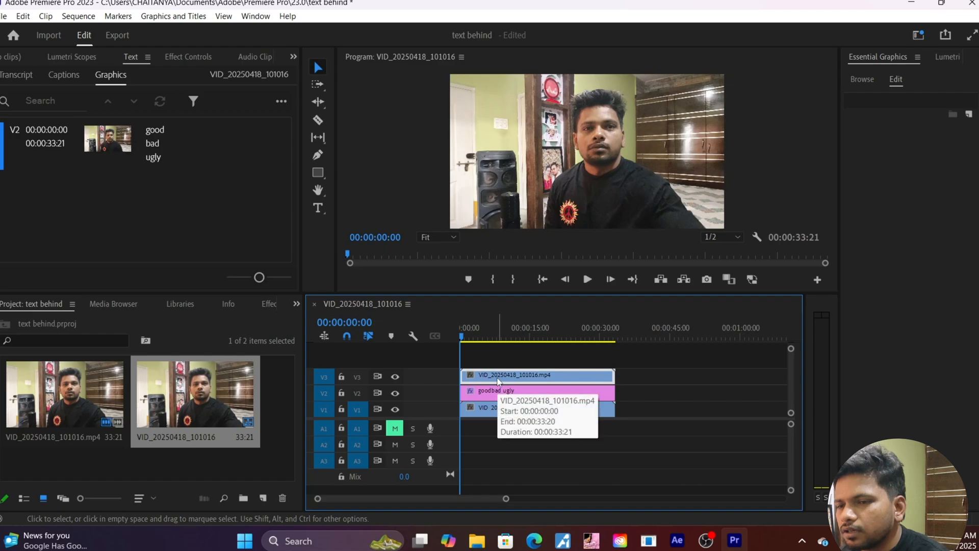
left_click(499, 396)
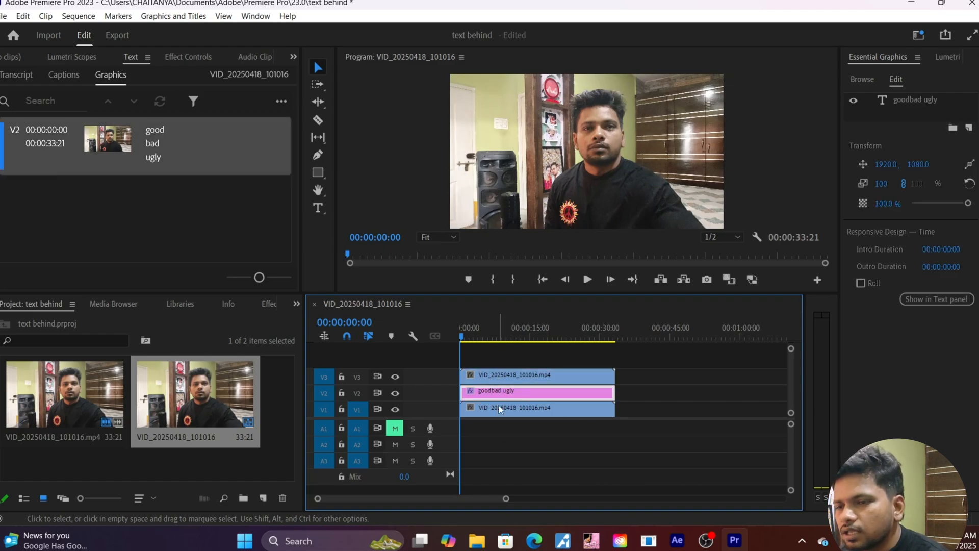
left_click(499, 412)
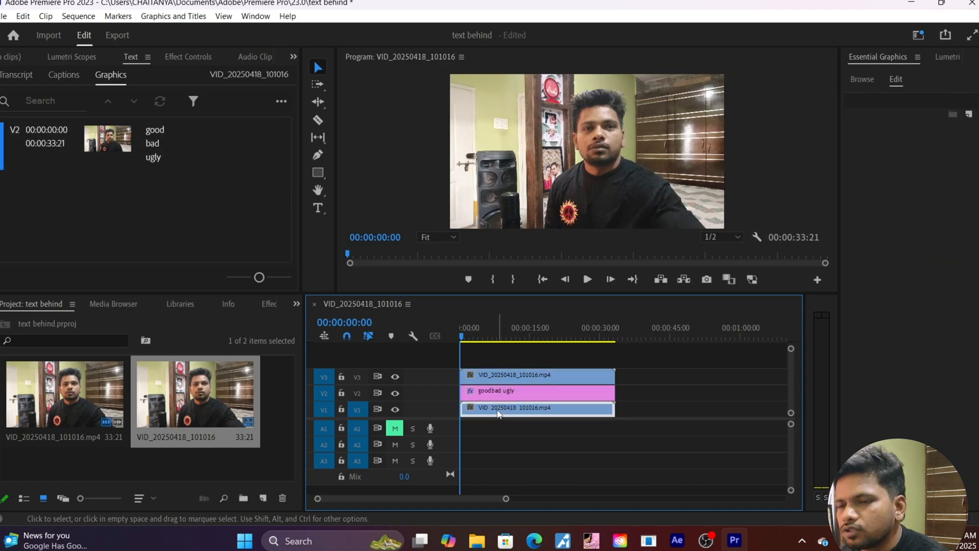
left_click(505, 376)
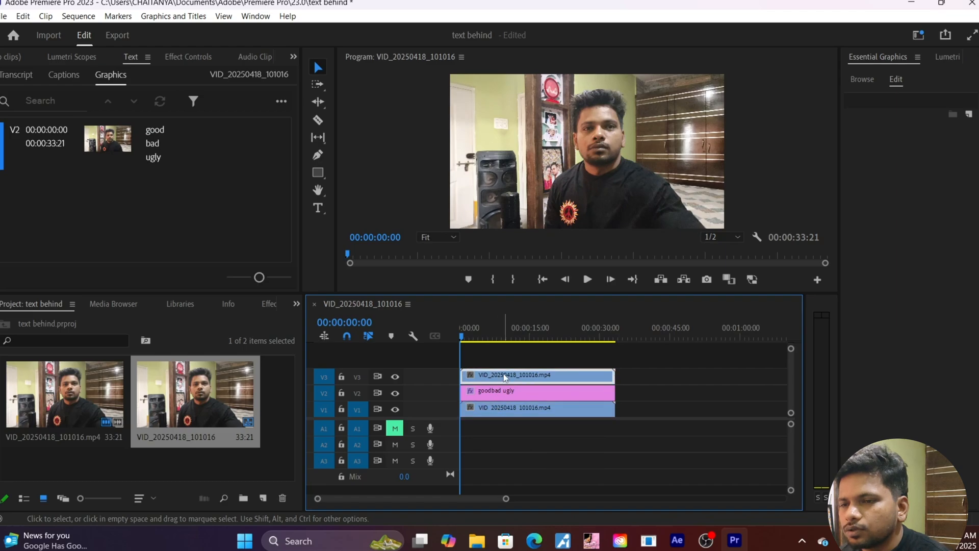
In Effect Controls, try an ellipse Opacity mask on the V3 copy's face, then undo it.
left_click(186, 59)
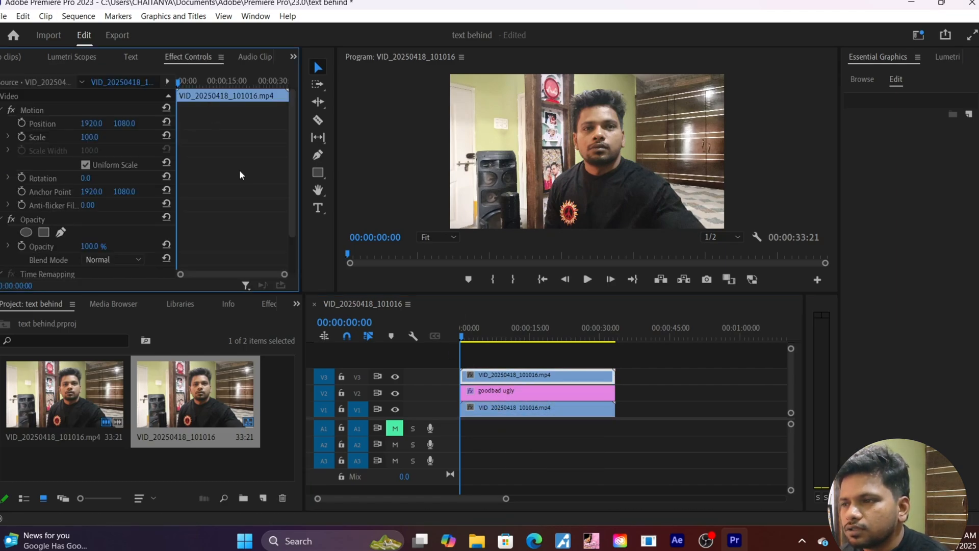
scroll(240, 170, "down", 2)
scroll(239, 175, "down", 1)
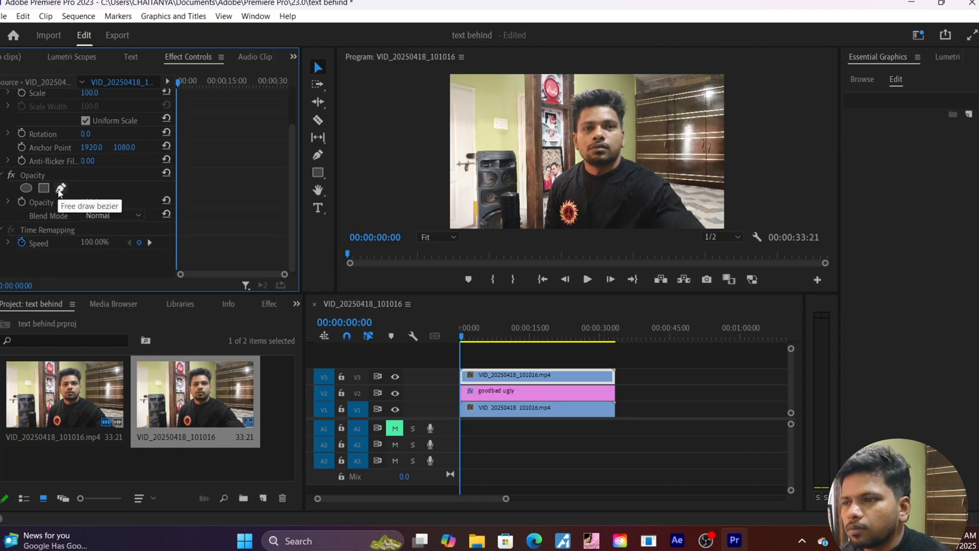
left_click(25, 188)
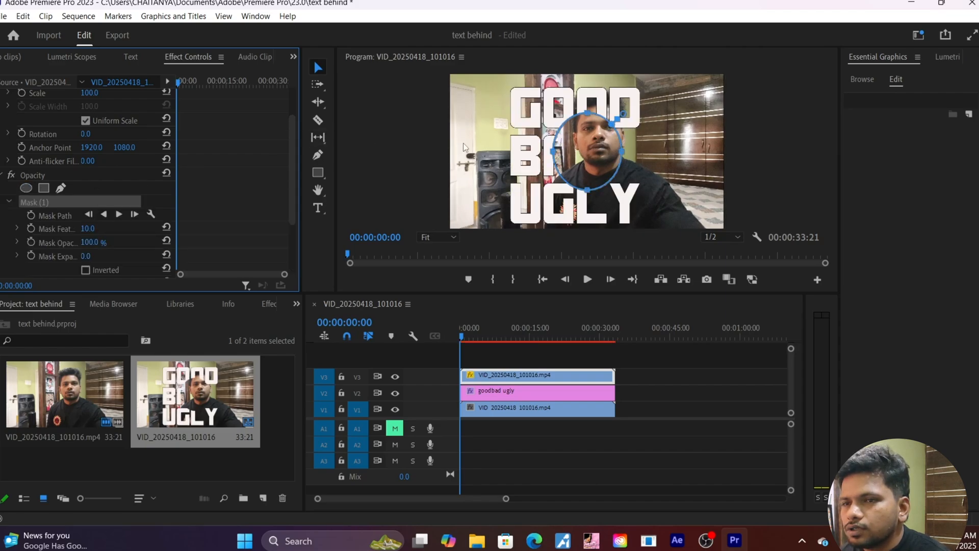
left_click_drag(590, 158, 607, 244)
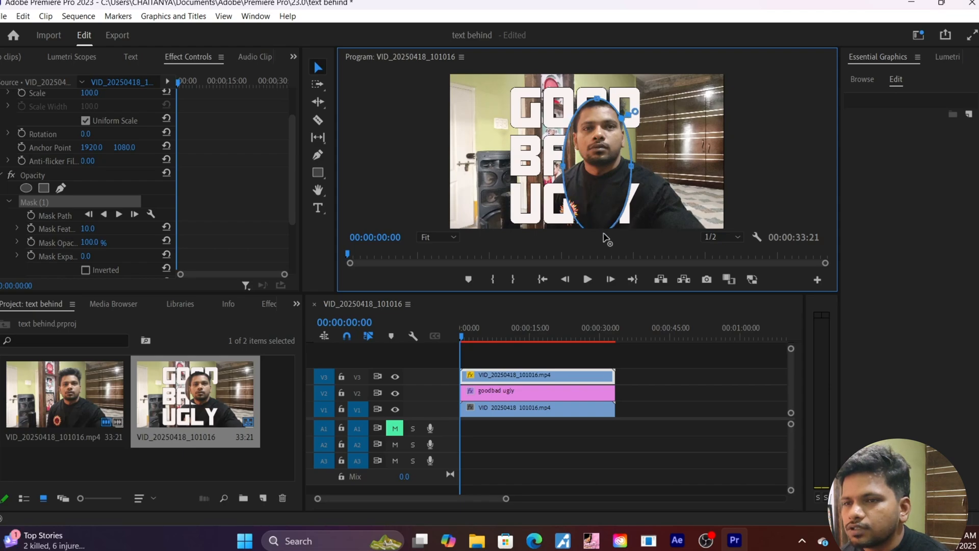
mouse_move(563, 166)
left_mouse_down()
mouse_move(542, 182)
mouse_move(563, 179)
mouse_move(573, 168)
mouse_move(564, 164)
left_mouse_up()
key("ctrl+z")
key("ctrl+z")
key("ctrl+z")
key("ctrl+z")
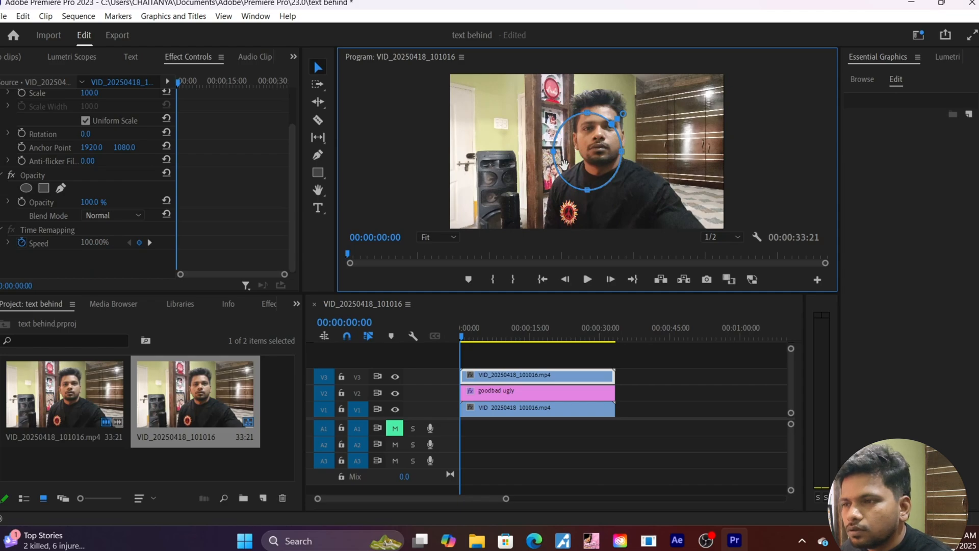
Start a Pen mask on V3 at 00:00:00:42, tracing up the left shoulder and over the head.
left_click(60, 188)
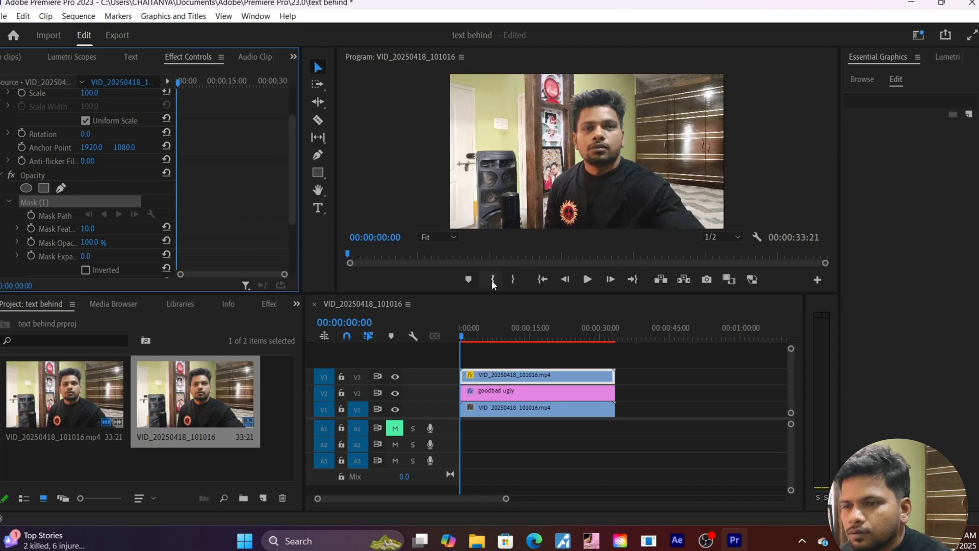
left_click_drag(461, 339, 464, 340)
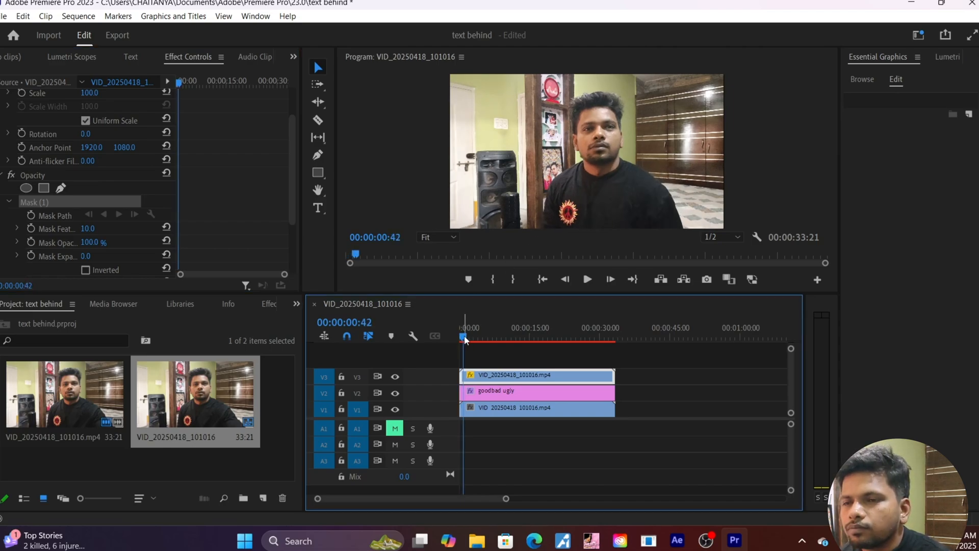
left_click(543, 225)
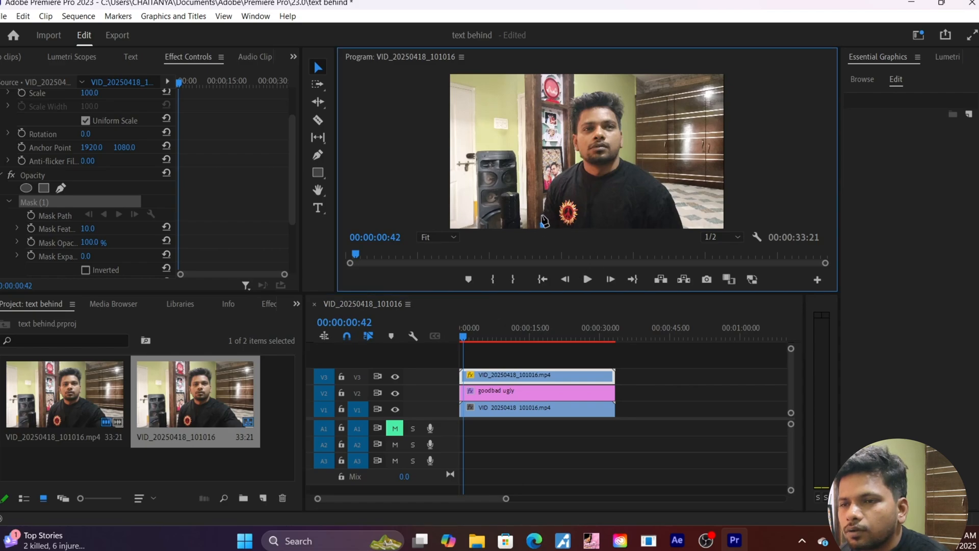
left_click(544, 206)
left_click(547, 191)
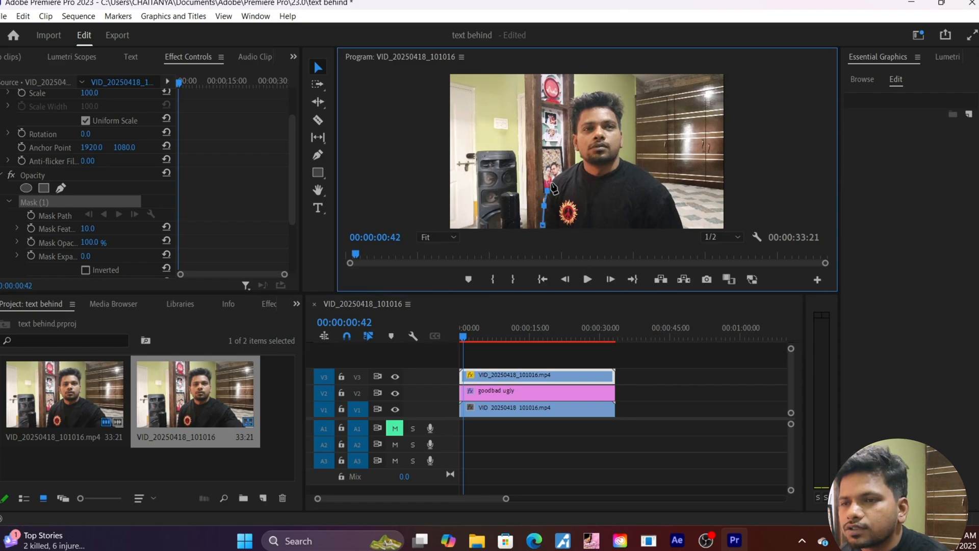
left_click(552, 183)
left_click(557, 179)
left_click(565, 174)
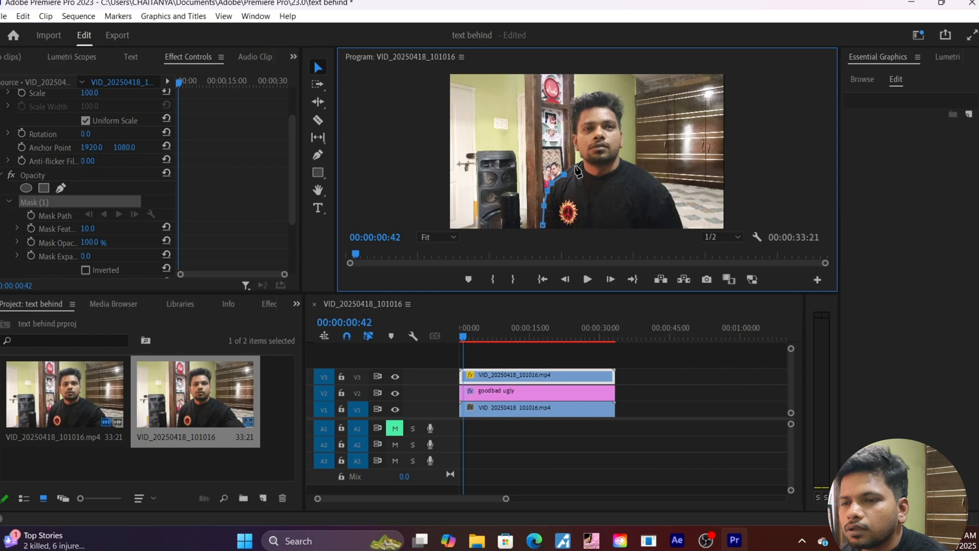
left_click(578, 163)
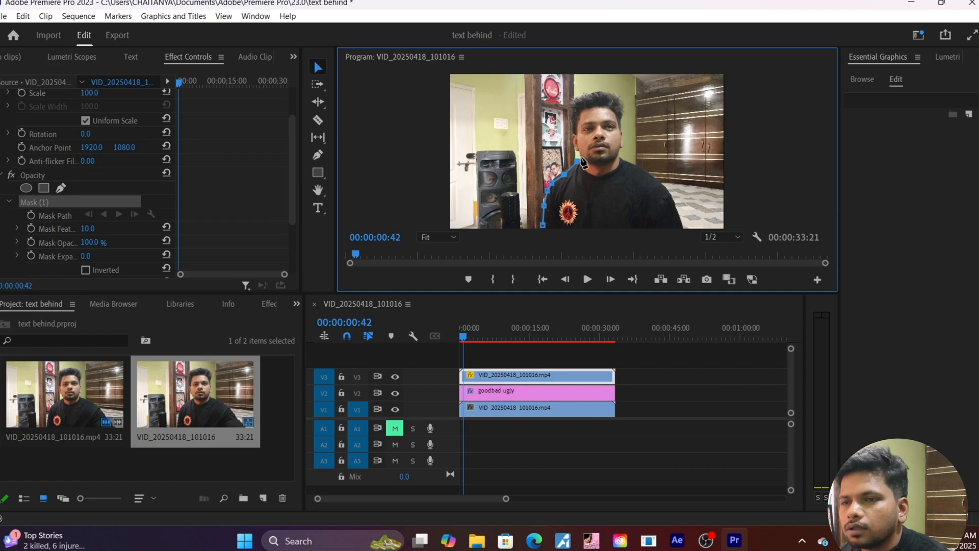
left_click(575, 150)
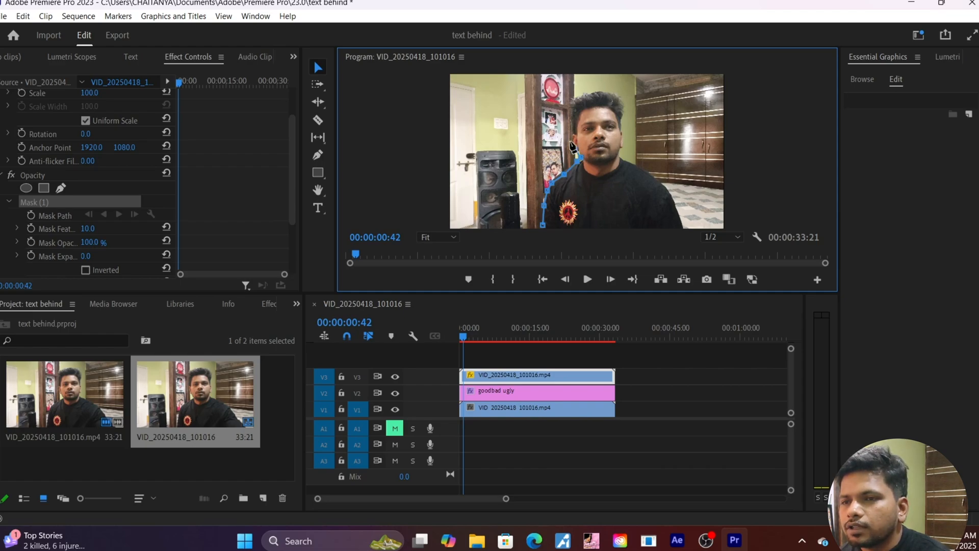
left_click(573, 138)
left_click(572, 124)
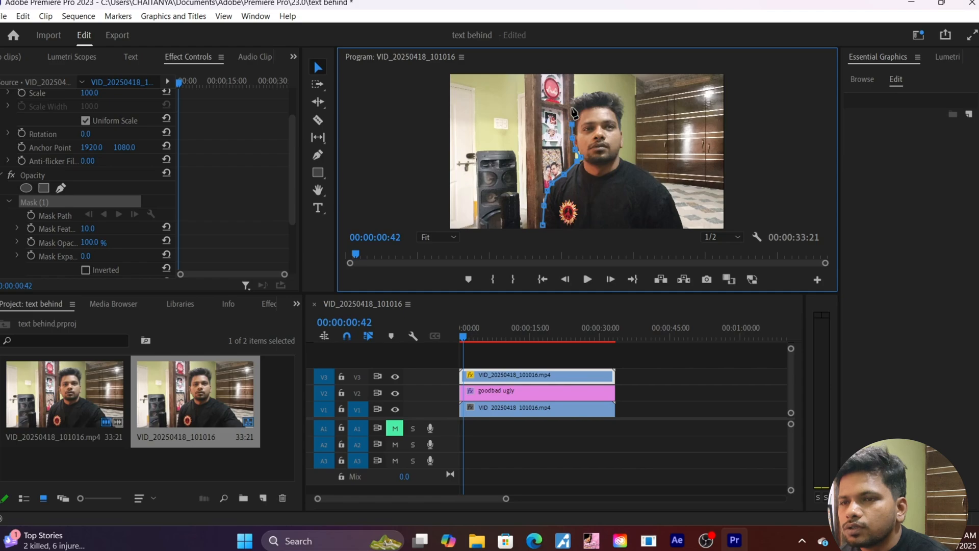
left_click(571, 108)
left_click(575, 96)
left_click(587, 92)
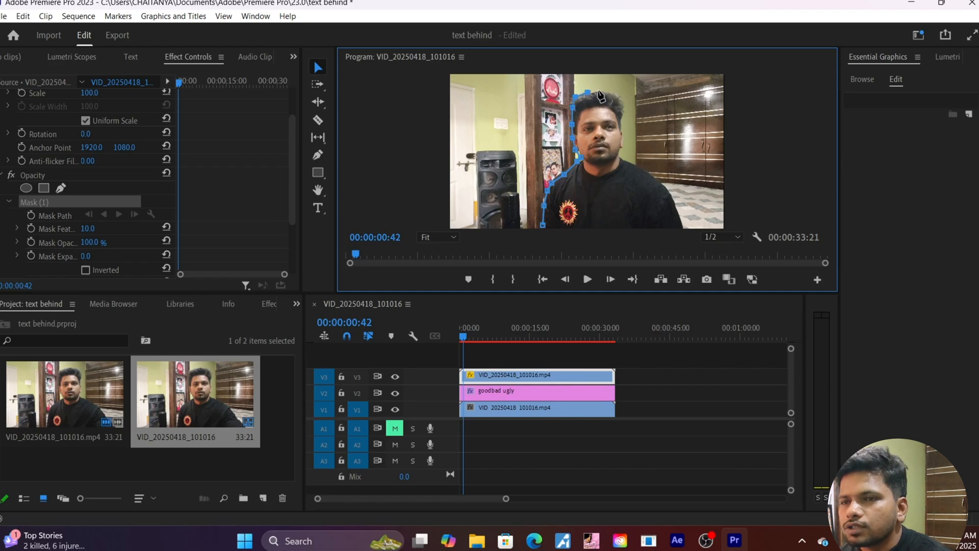
left_click(607, 90)
Trace the mask down the right side of the head and shoulder and close the path.
left_click(622, 96)
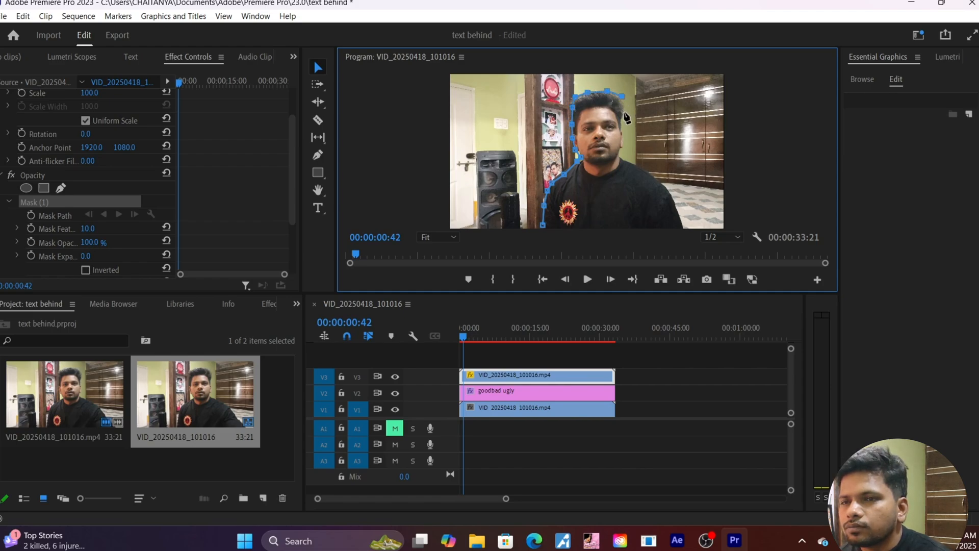
left_click(624, 117)
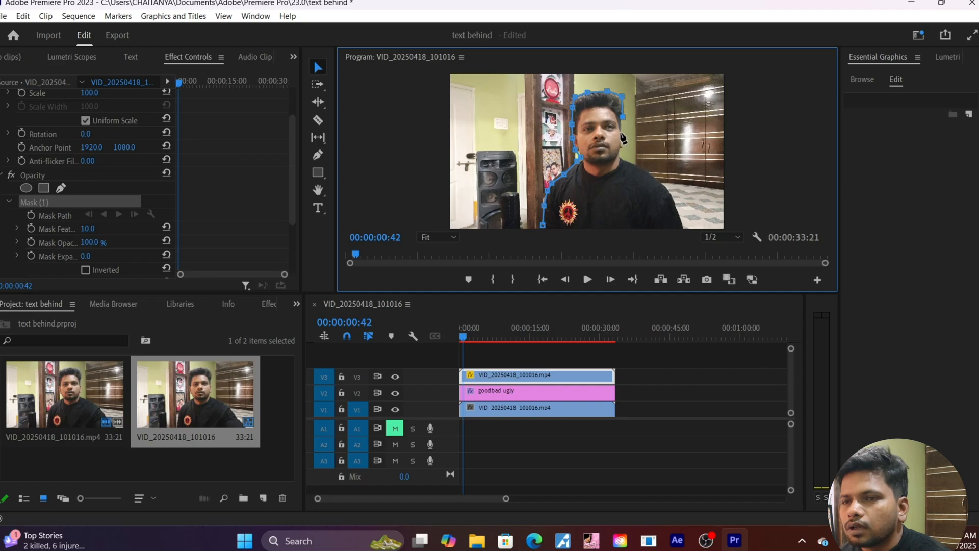
left_click(621, 134)
left_click(621, 146)
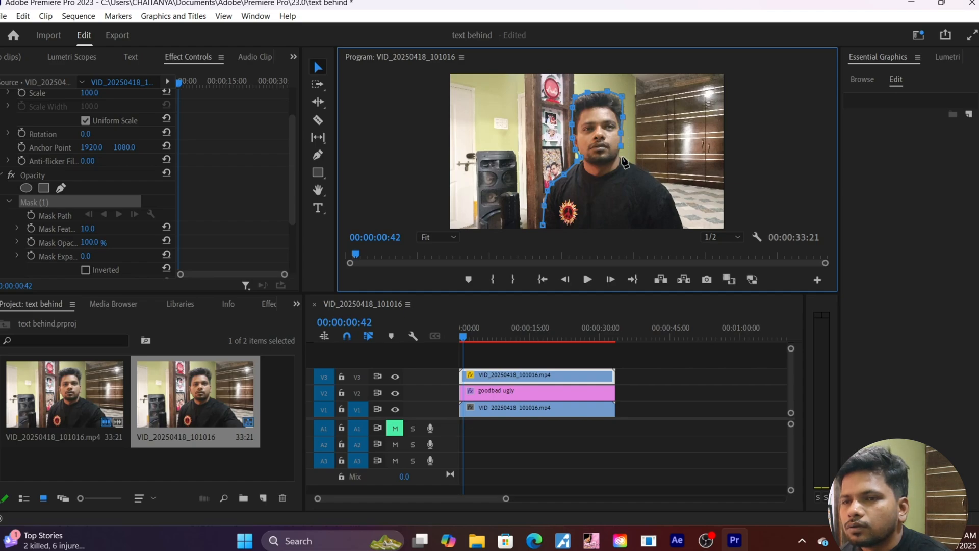
left_click(620, 159)
left_click(635, 165)
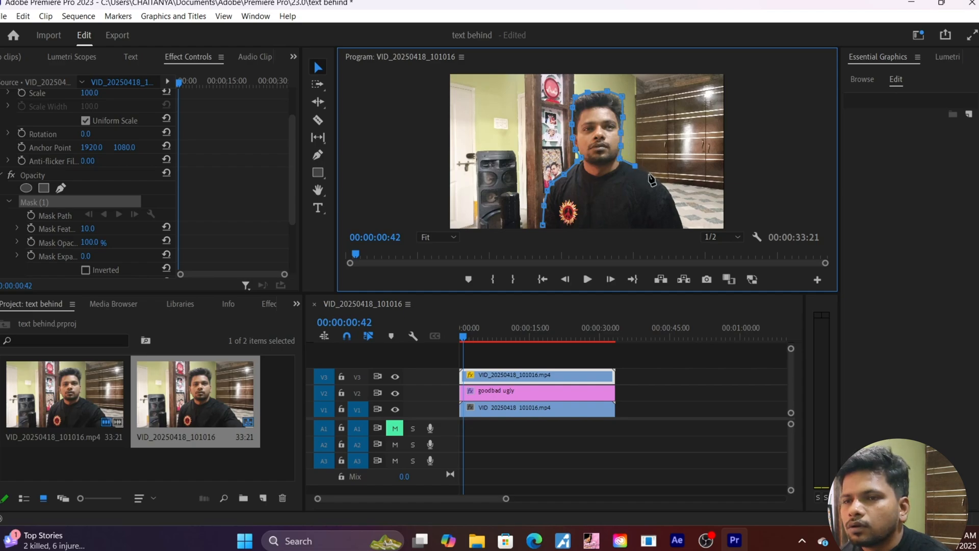
left_click(649, 175)
left_click(664, 187)
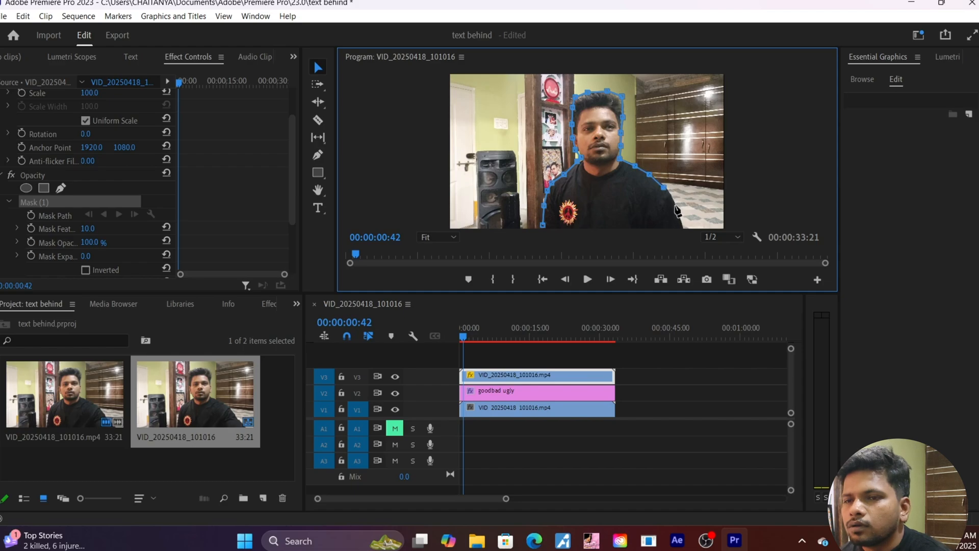
left_click(676, 205)
left_click(683, 219)
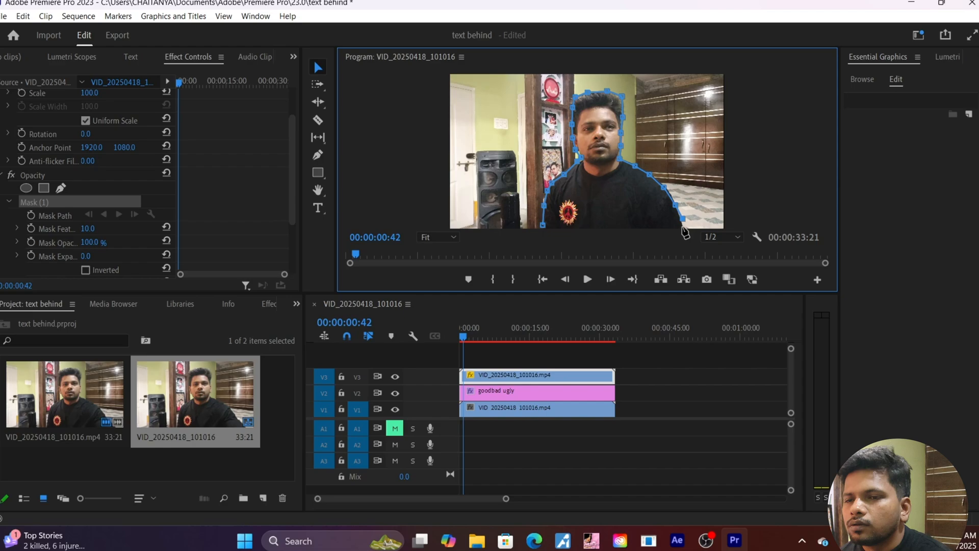
left_click(544, 226)
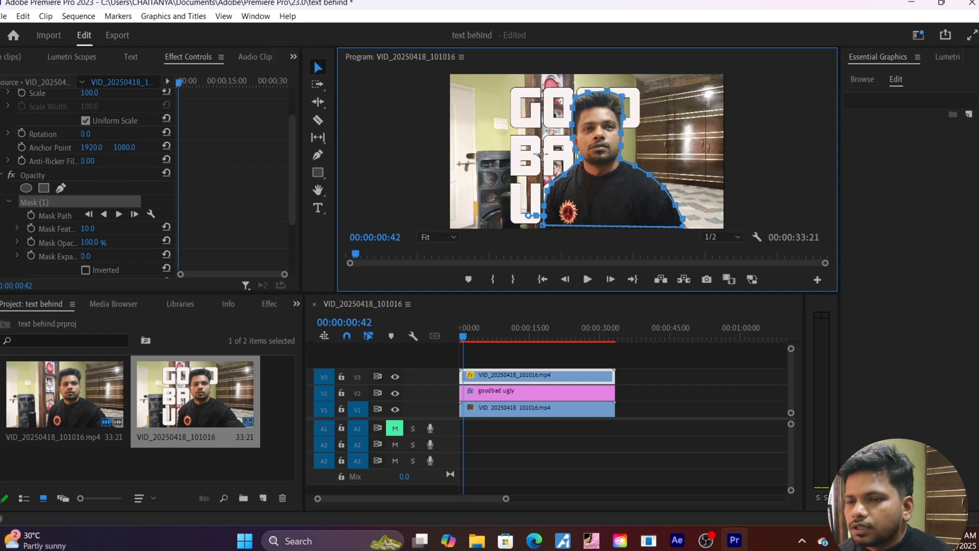
Move the GOOD BAD UGLY text right to about 1131.3, 719.4, behind the person's head.
left_click(494, 394)
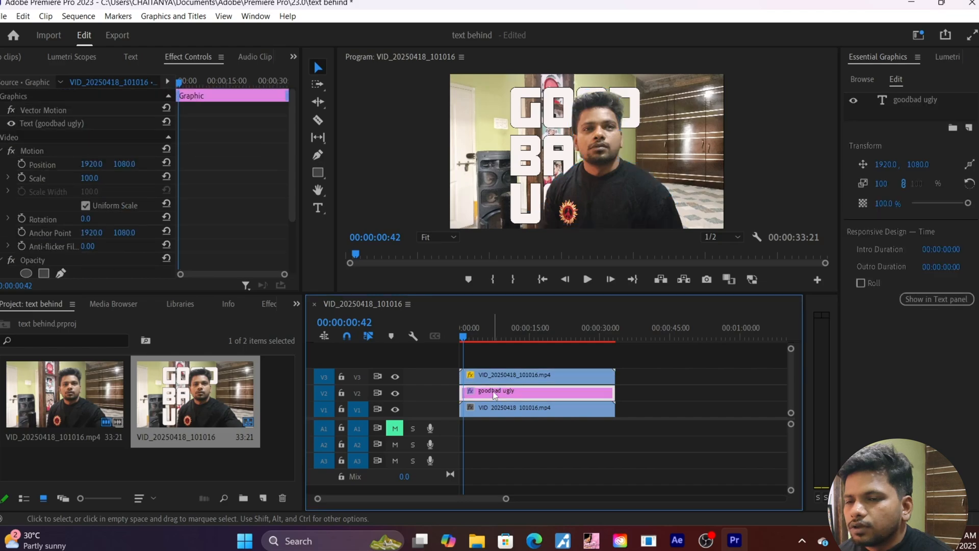
left_click(529, 159)
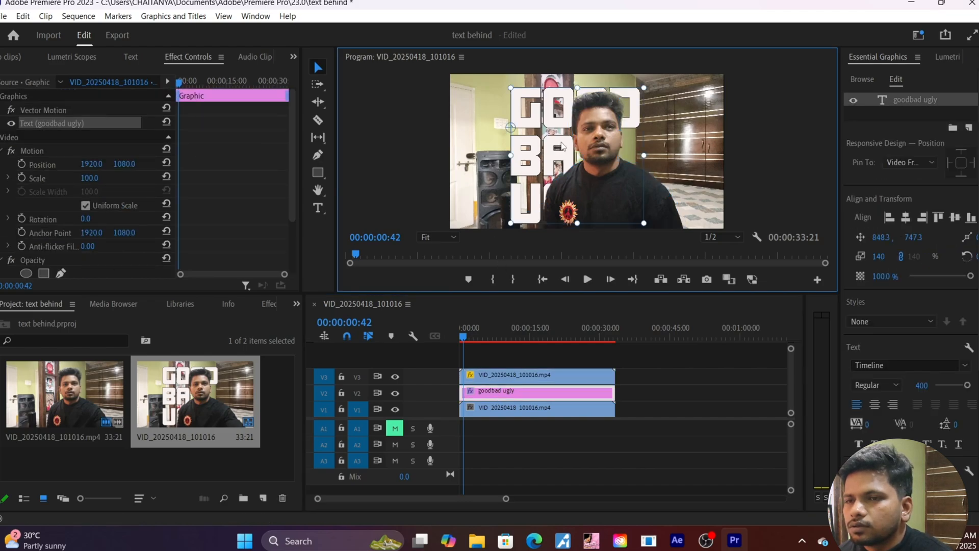
mouse_move(570, 145)
left_mouse_down()
mouse_move(587, 145)
mouse_move(537, 144)
mouse_move(519, 160)
mouse_move(556, 145)
left_mouse_up()
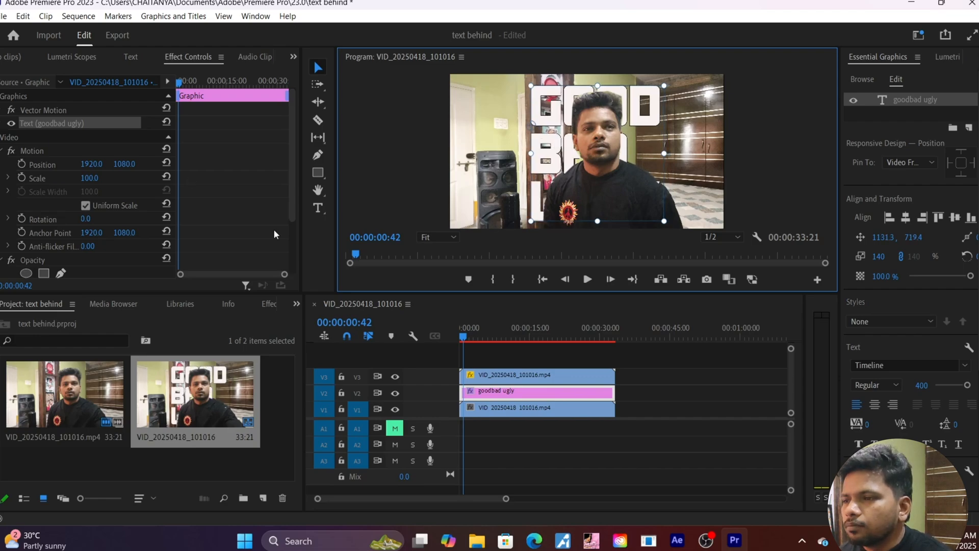
scroll(273, 229, "down", 2)
Keyframe the V3 clip's Mask Path and track the mask forward across the whole clip.
left_click(489, 376)
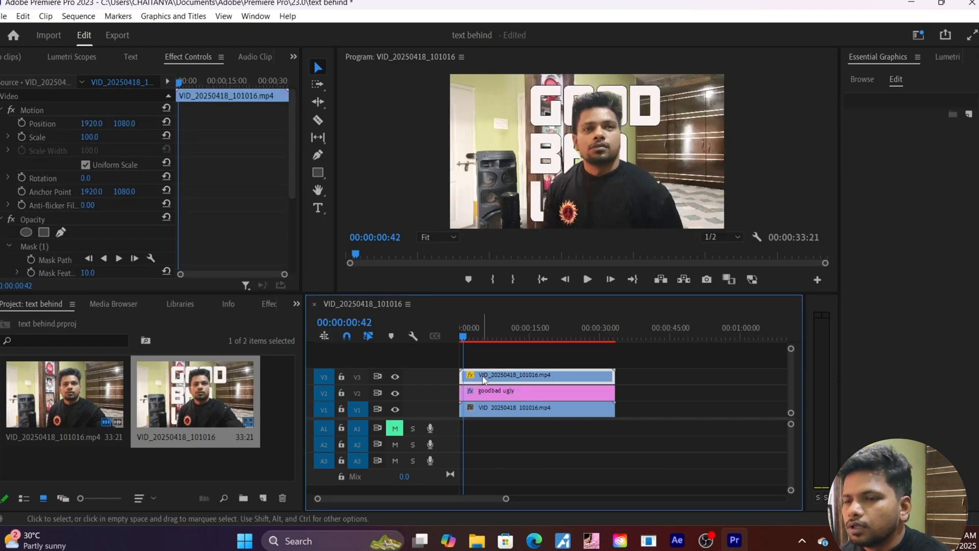
scroll(225, 203, "down", 2)
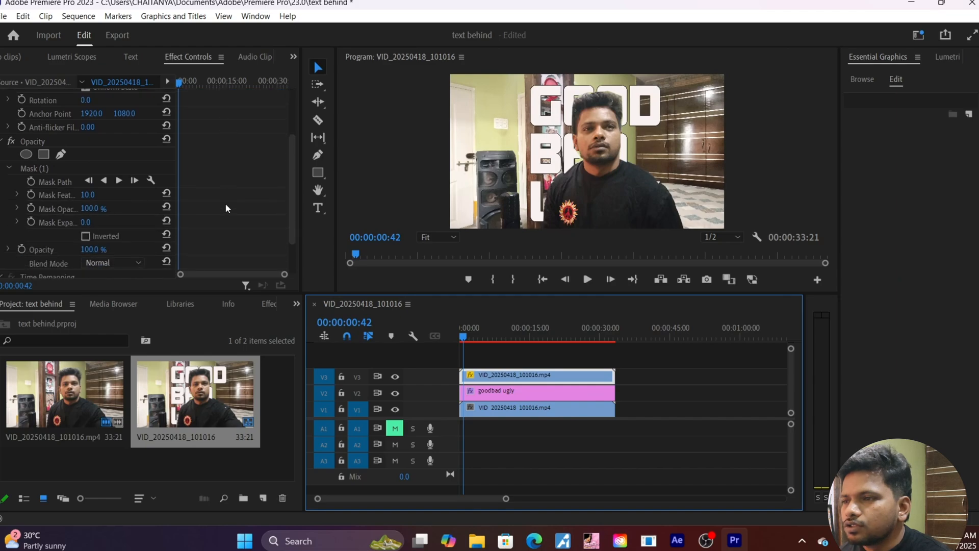
left_click(31, 182)
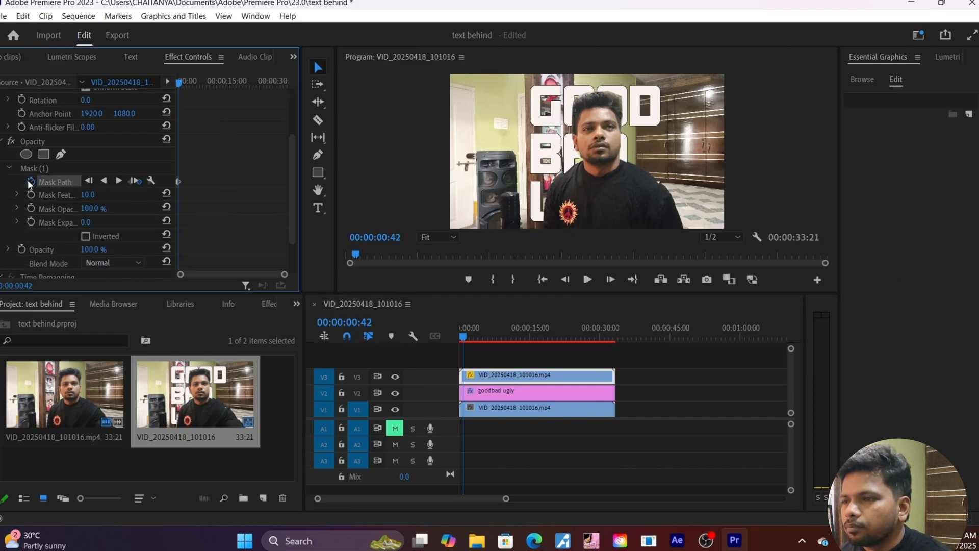
left_click_drag(302, 247, 395, 249)
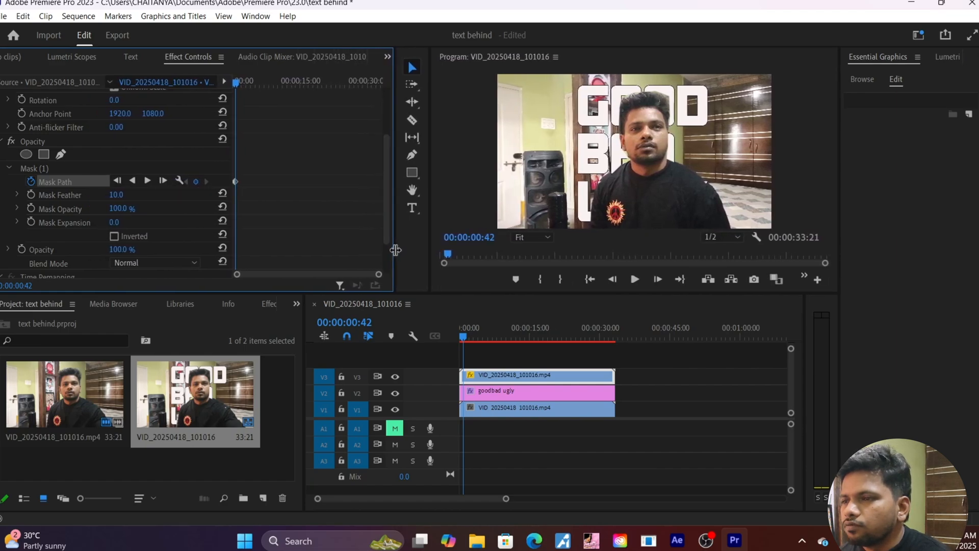
left_click(147, 181)
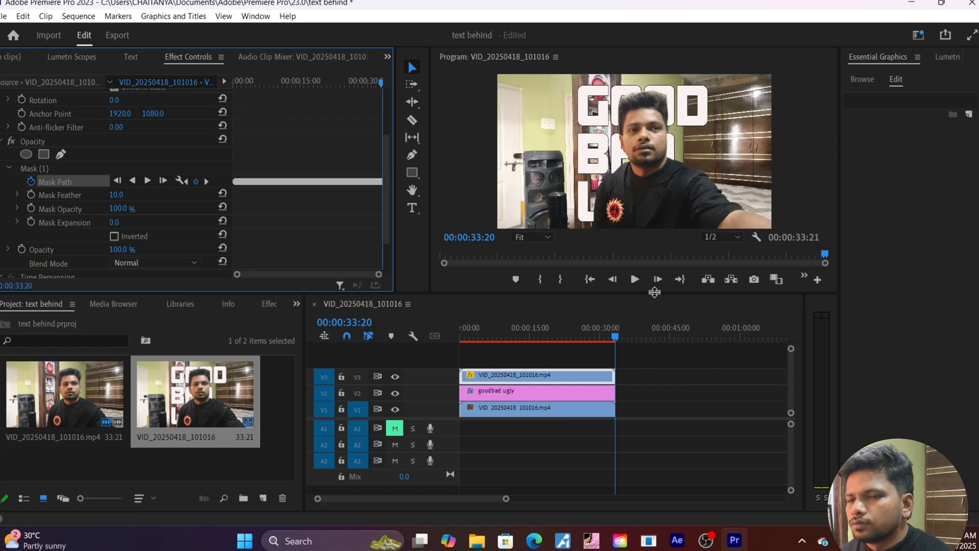
Play the sequence from the start to review the effect, then enlarge the Program Monitor.
key("Home")
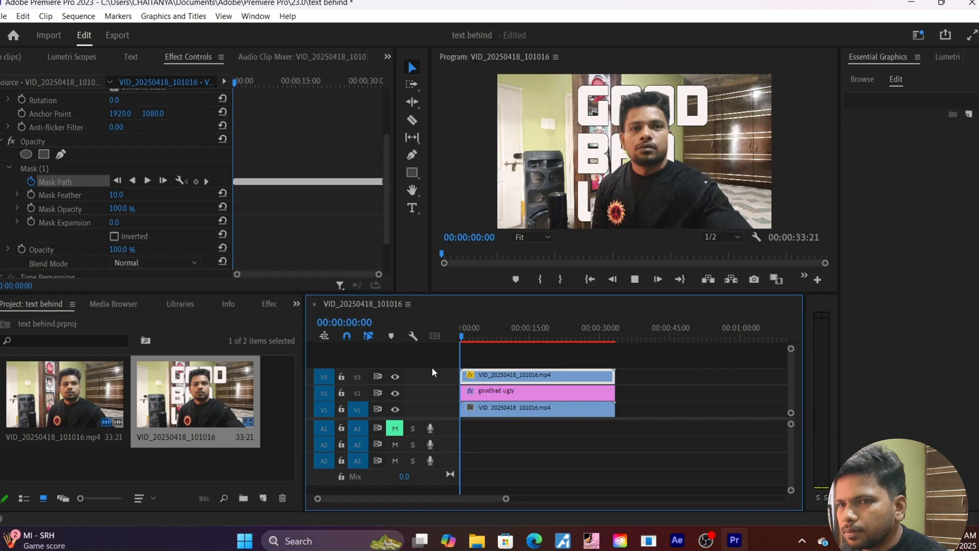
key("space")
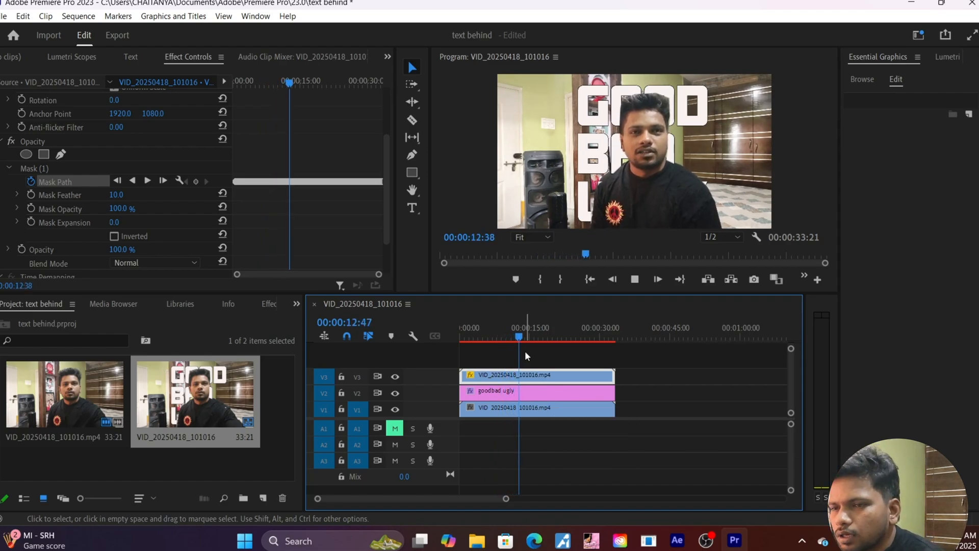
left_click_drag(527, 336, 441, 361)
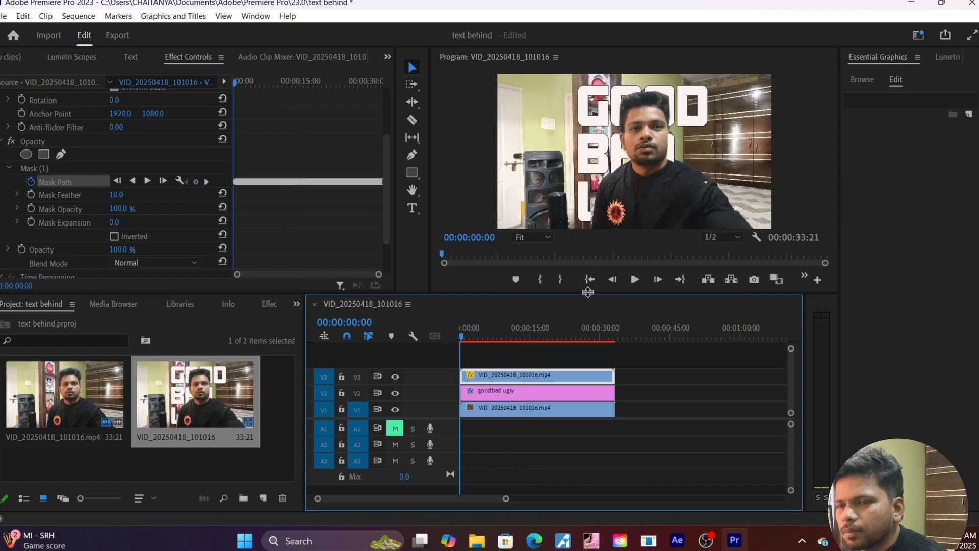
left_click_drag(585, 294, 612, 303)
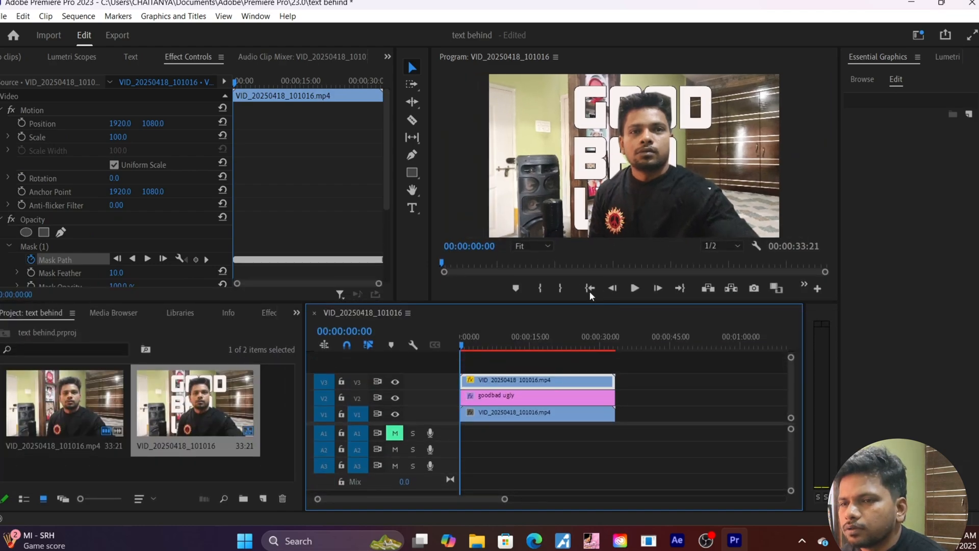
Scale the GOOD BAD UGLY text to 160 and reposition it to about 1174.7, 702.4.
left_click(597, 152)
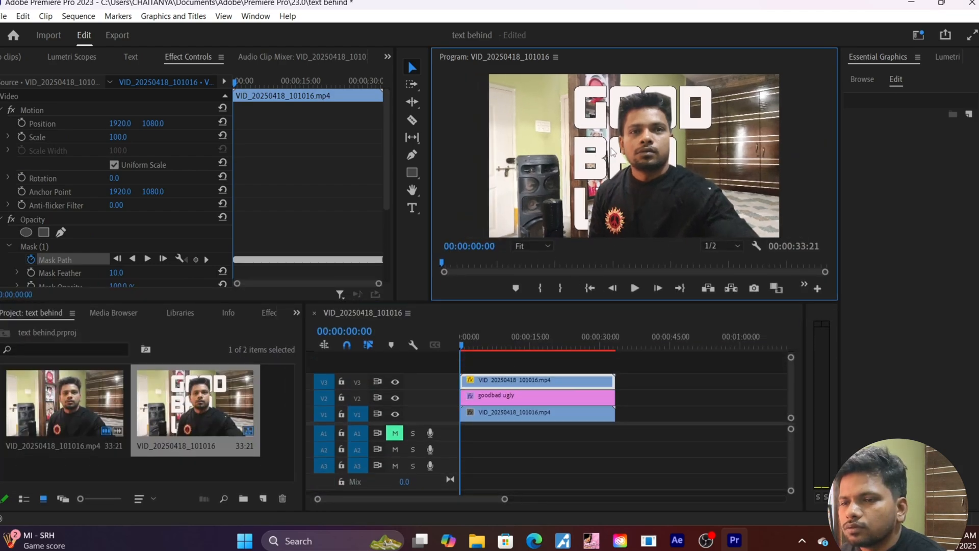
left_click(581, 154)
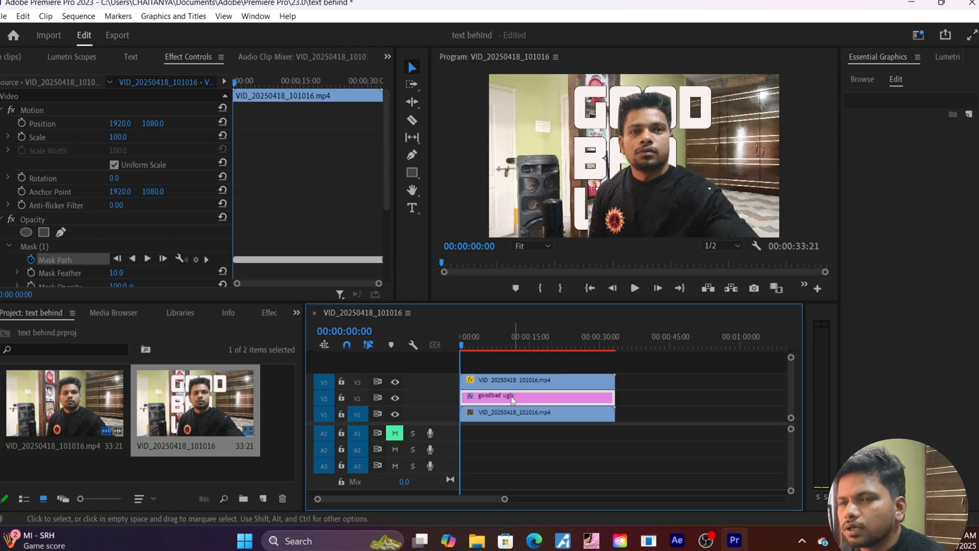
left_click(587, 152)
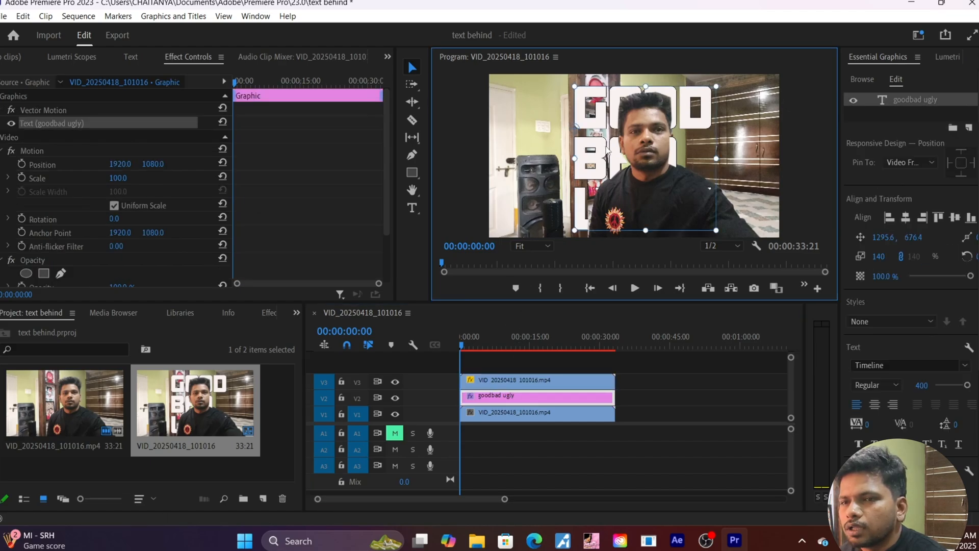
mouse_move(607, 150)
left_mouse_down()
mouse_move(608, 141)
mouse_move(599, 154)
left_mouse_up()
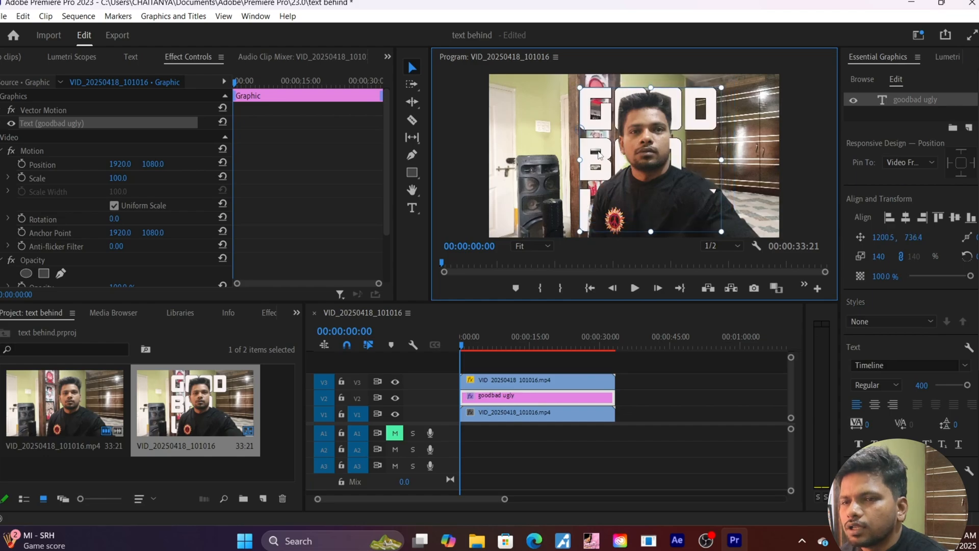
left_click_drag(727, 234, 780, 253)
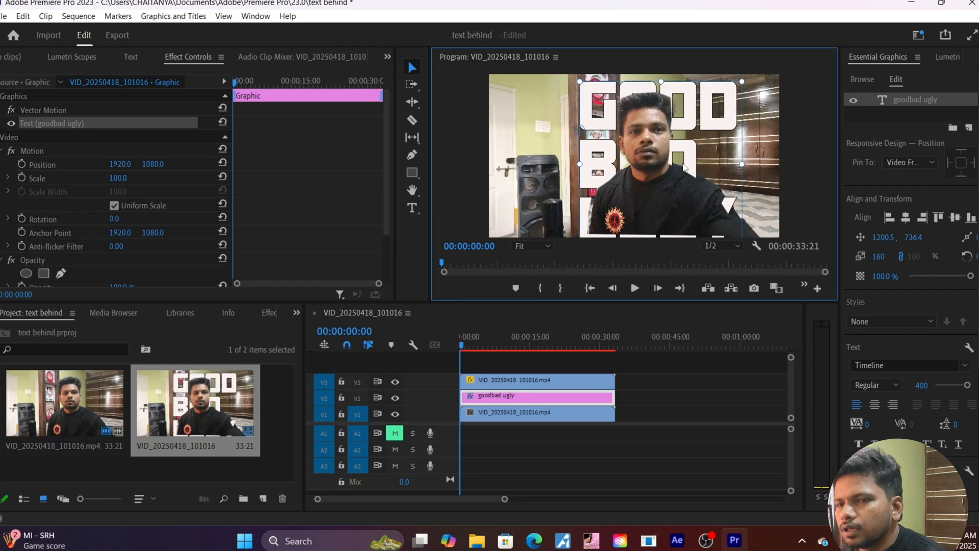
left_click_drag(689, 149, 689, 162)
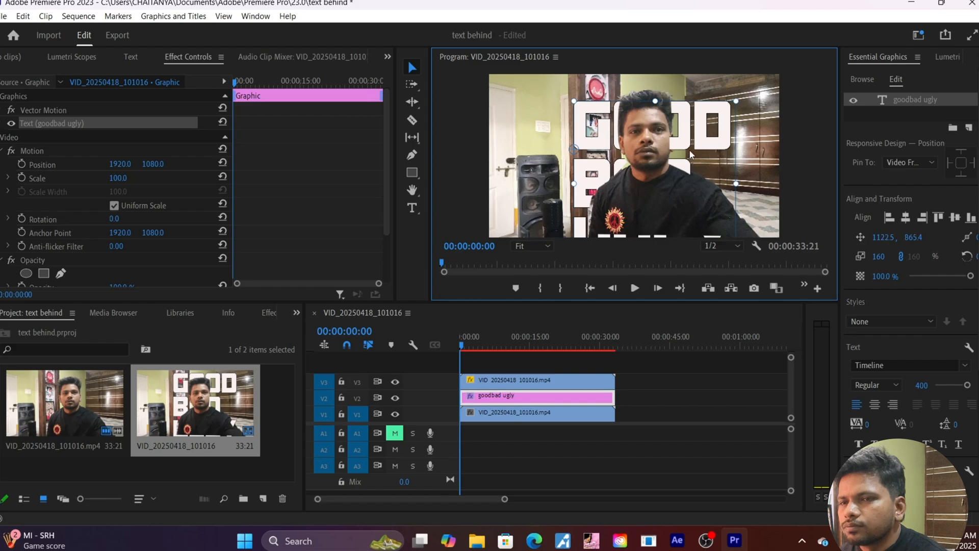
mouse_move(690, 149)
left_mouse_down()
mouse_move(704, 133)
mouse_move(694, 143)
left_mouse_up()
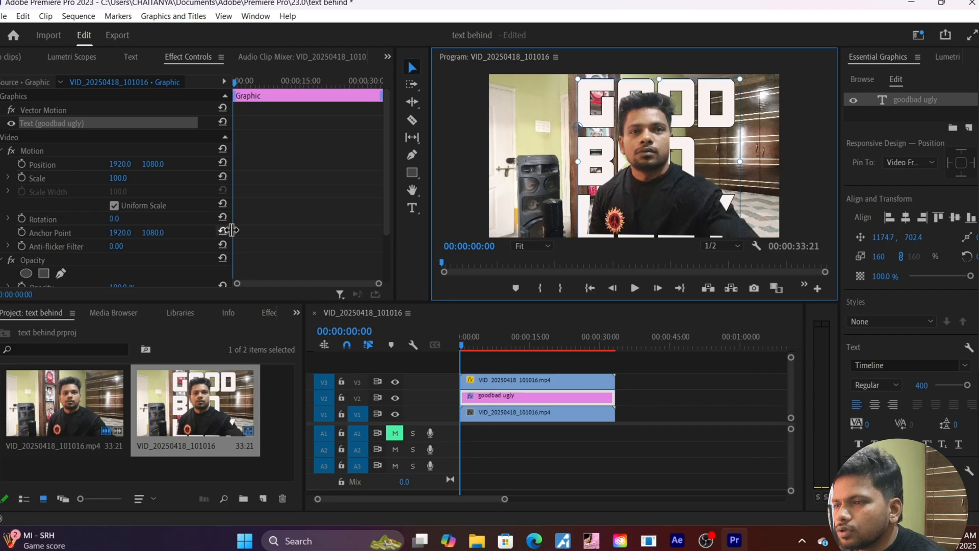
scroll(301, 227, "down", 1)
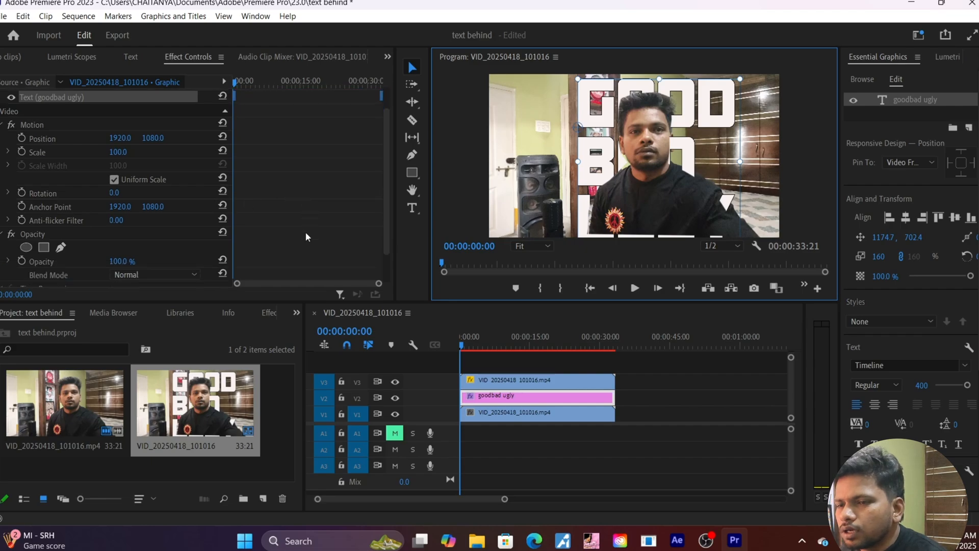
Add a rectangle mask to the top V3 copy of the video.
left_click(483, 381)
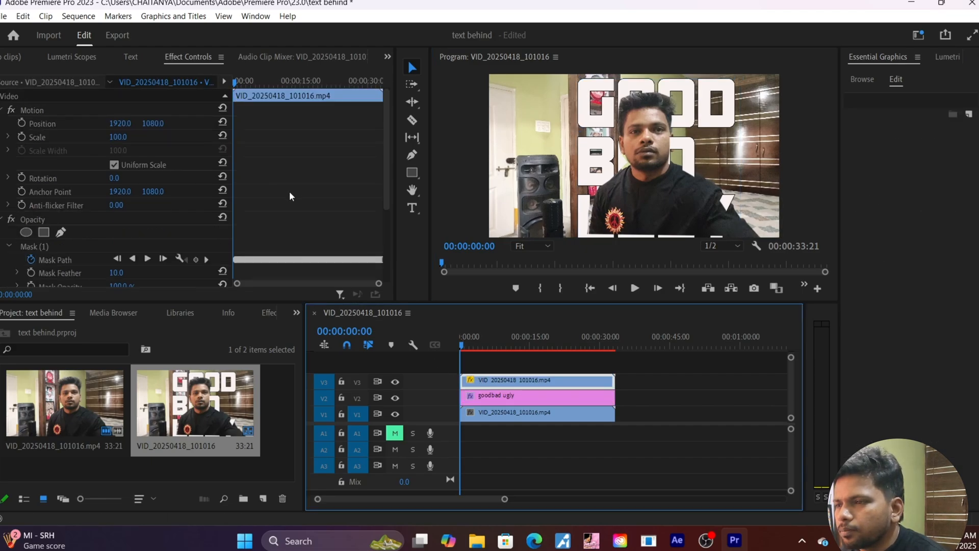
scroll(289, 196, "down", 1)
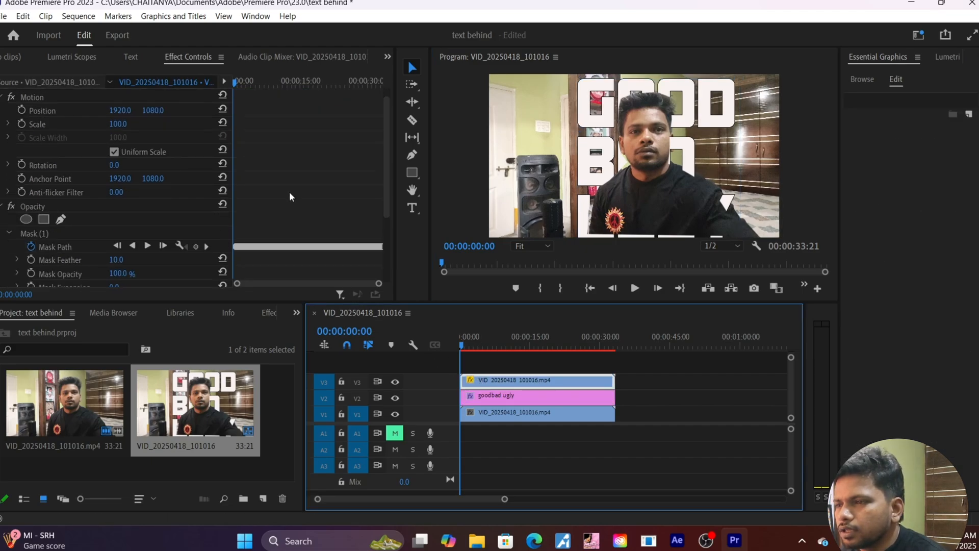
left_click(44, 219)
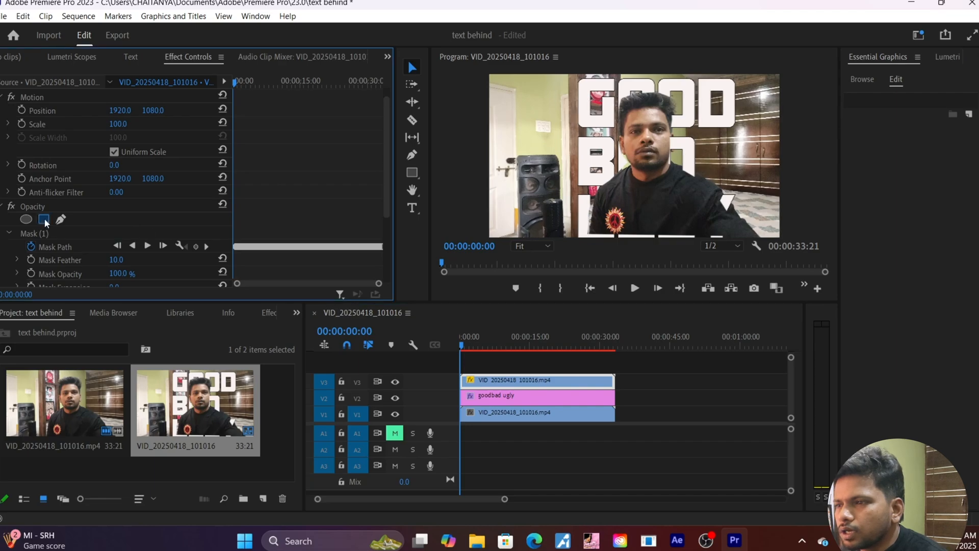
left_click(601, 179)
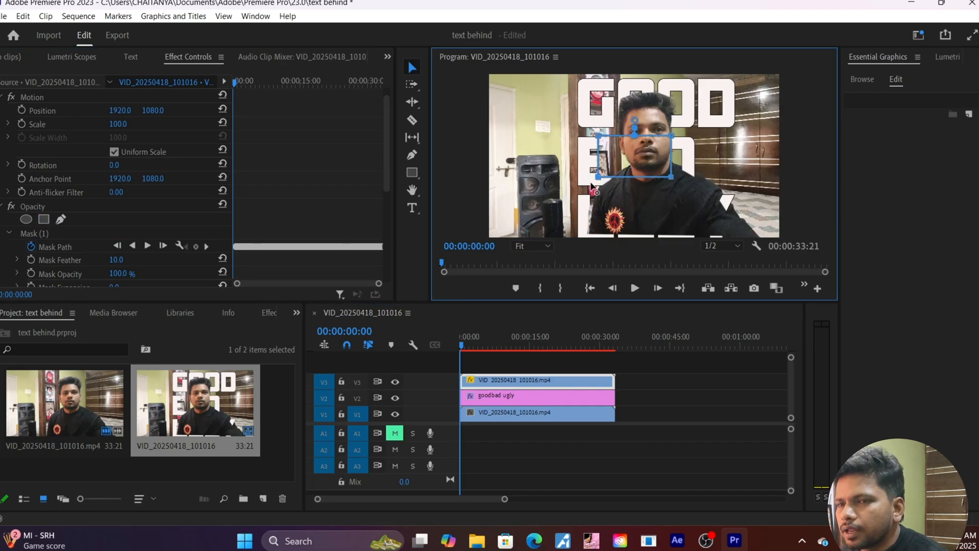
Reshape the mask's corners and edges so it frames the person's head.
left_click_drag(598, 177, 591, 184)
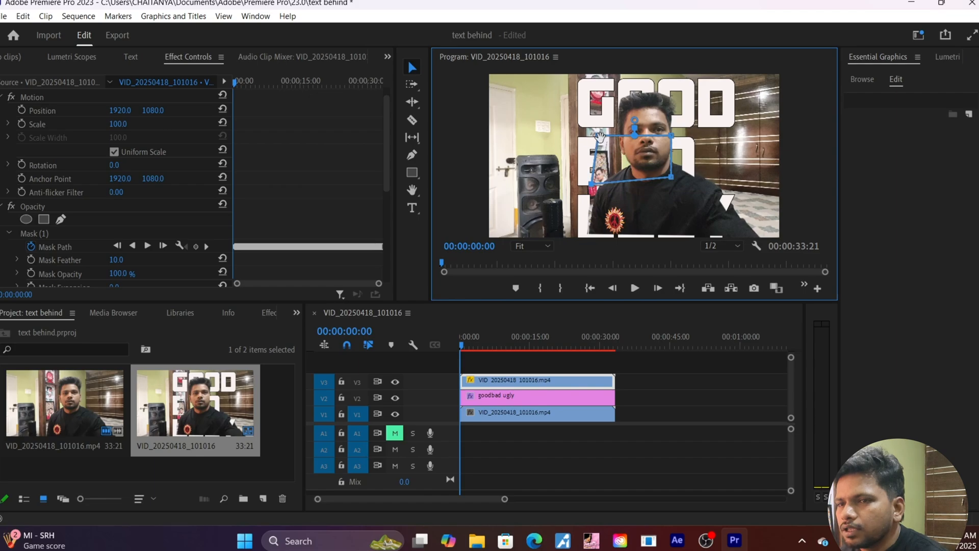
left_click_drag(599, 136, 577, 128)
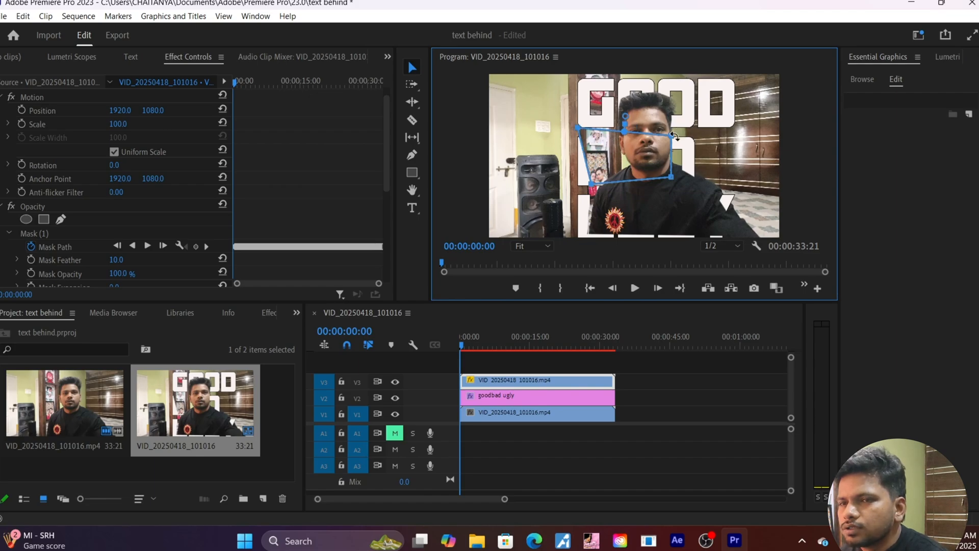
left_click_drag(671, 137, 689, 108)
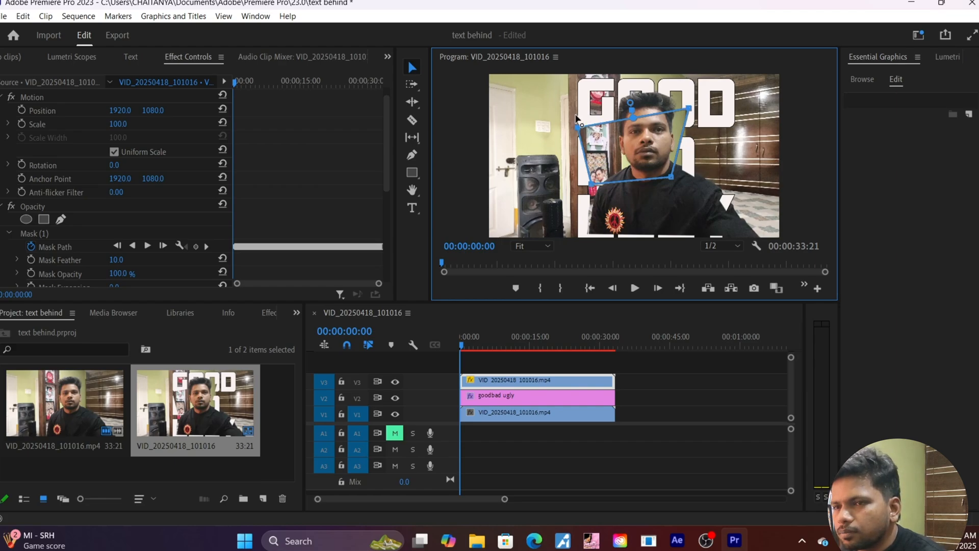
left_click_drag(578, 127, 575, 108)
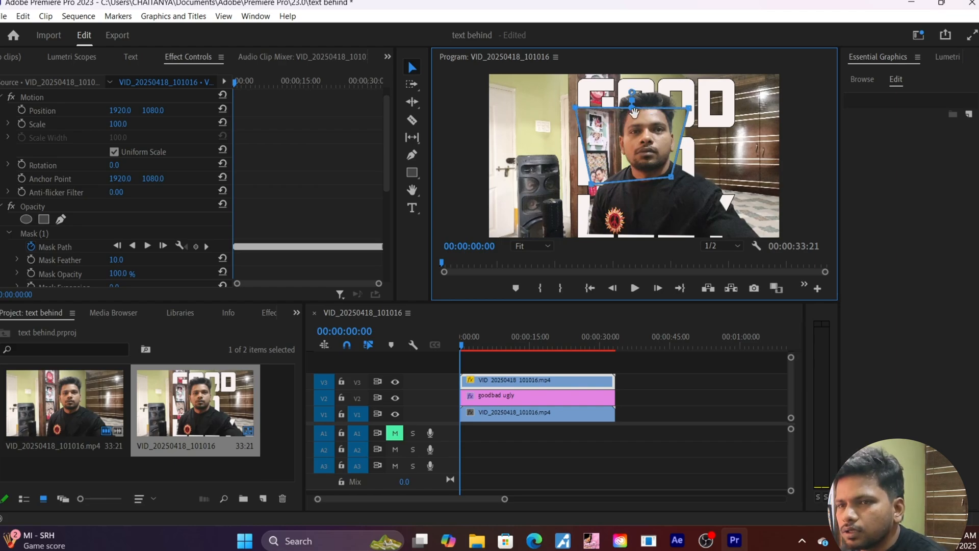
left_click_drag(635, 110, 638, 90)
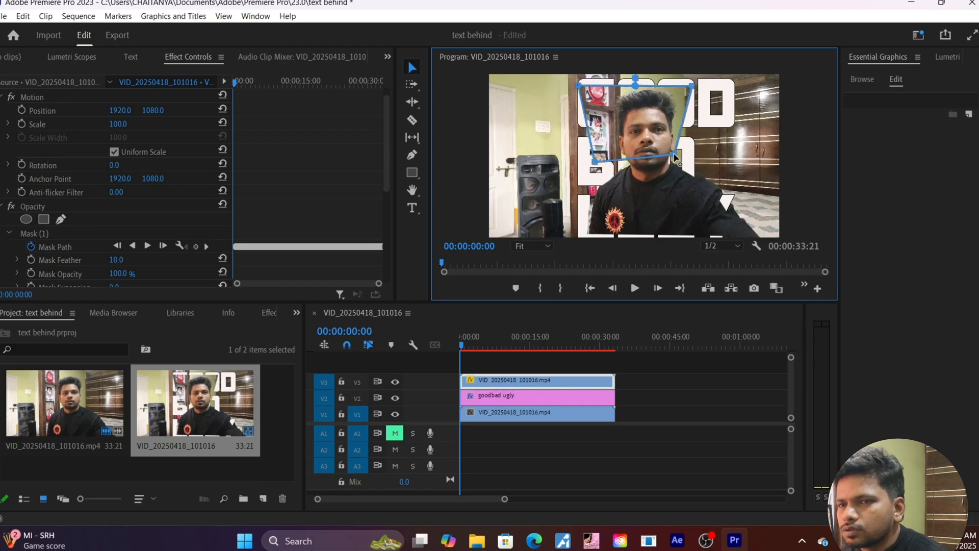
left_click_drag(675, 153, 688, 178)
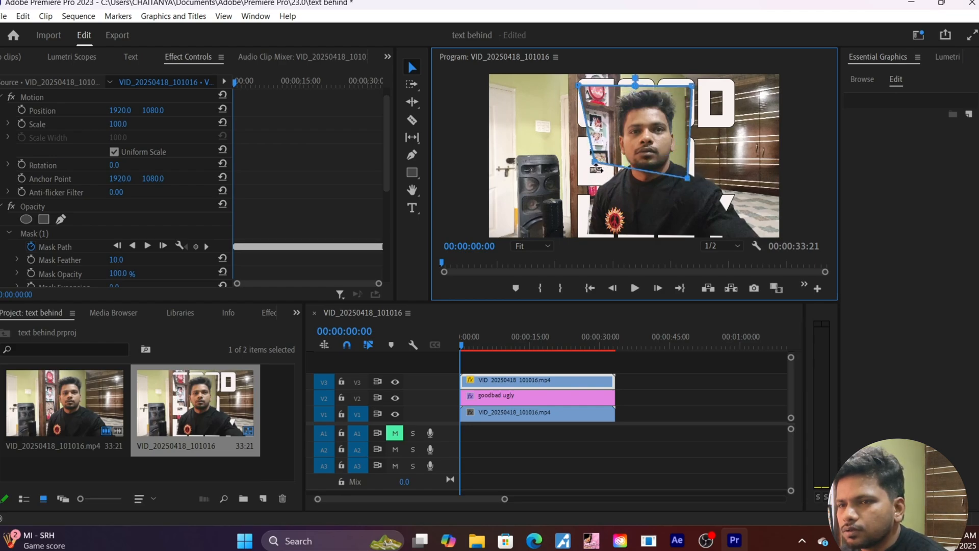
Extend the mask's bottom corners over the shoulders and shift it to reveal more of GOOD.
left_click_drag(597, 165, 598, 176)
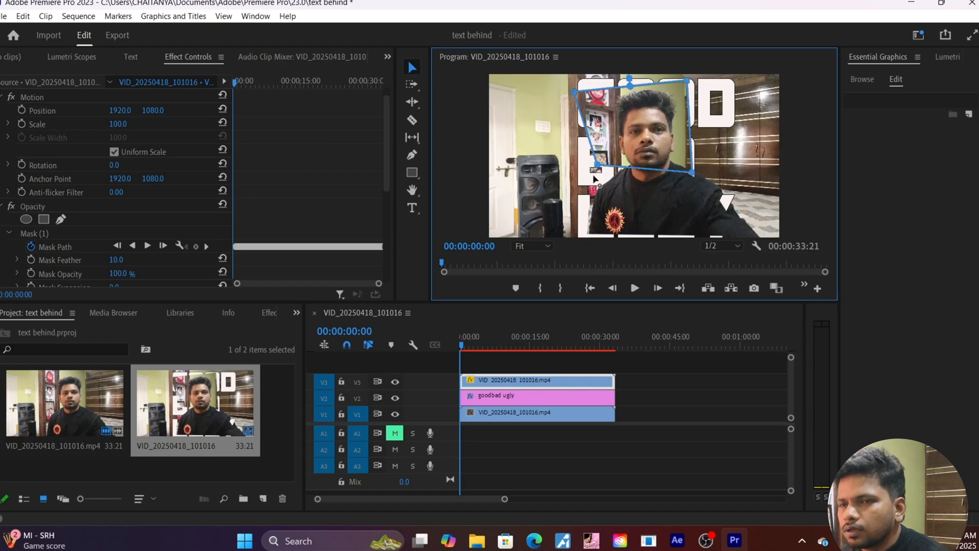
left_click_drag(597, 165, 578, 198)
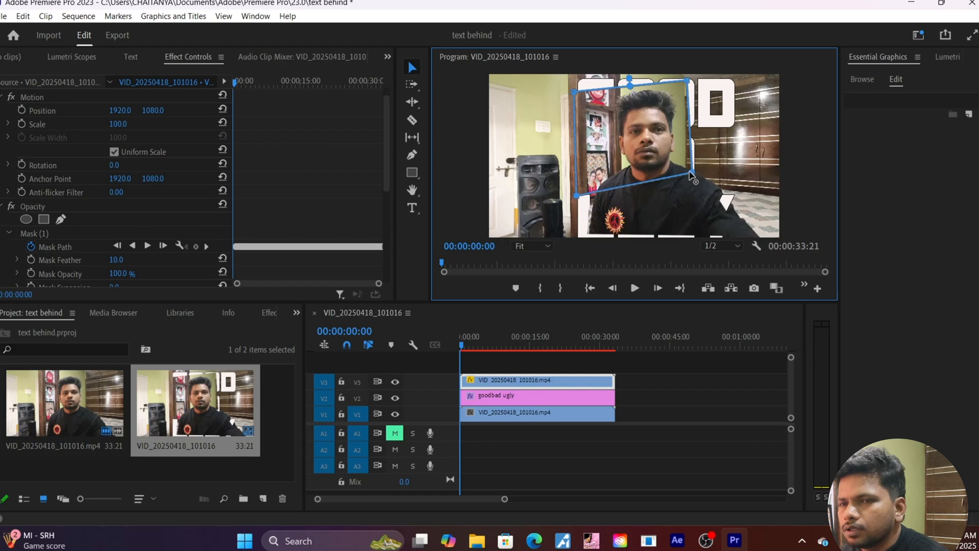
left_click_drag(693, 174, 704, 191)
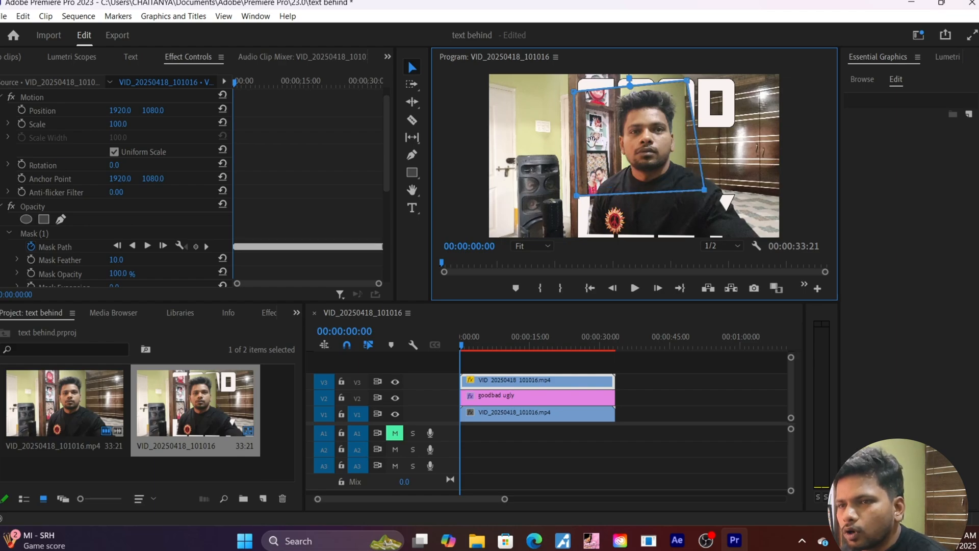
left_click_drag(676, 126, 643, 148)
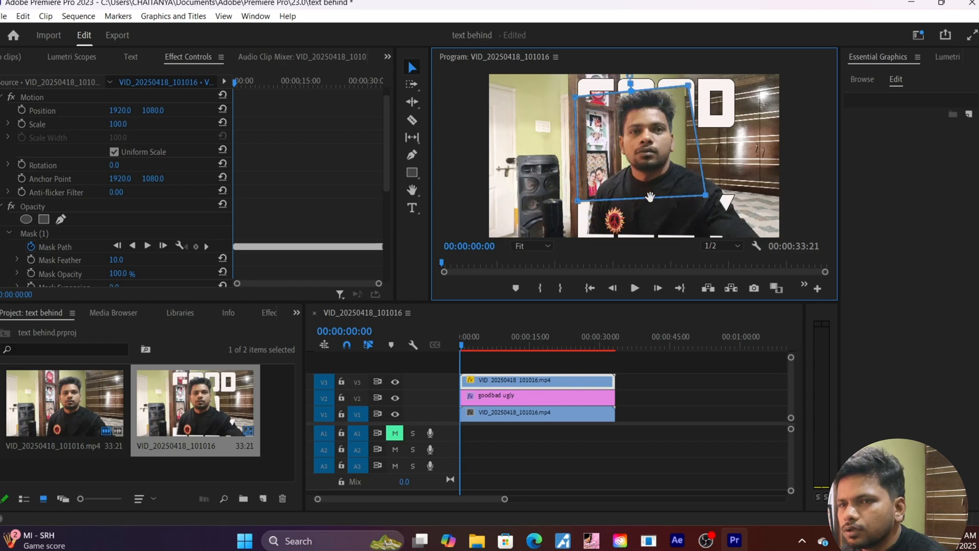
left_click_drag(649, 197, 629, 240)
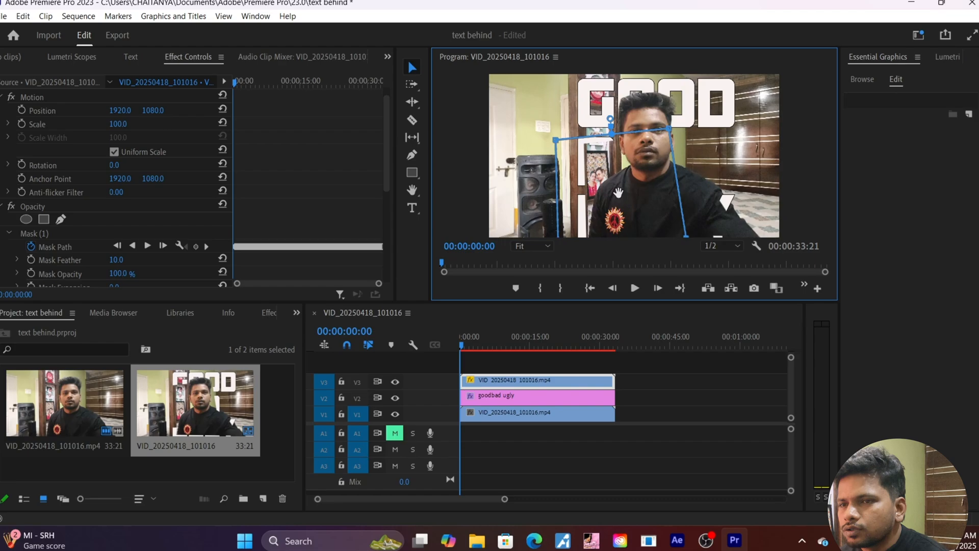
Reposition the V3 mask over the person's head and torso, undoing one misplaced move.
left_click_drag(617, 193, 658, 202)
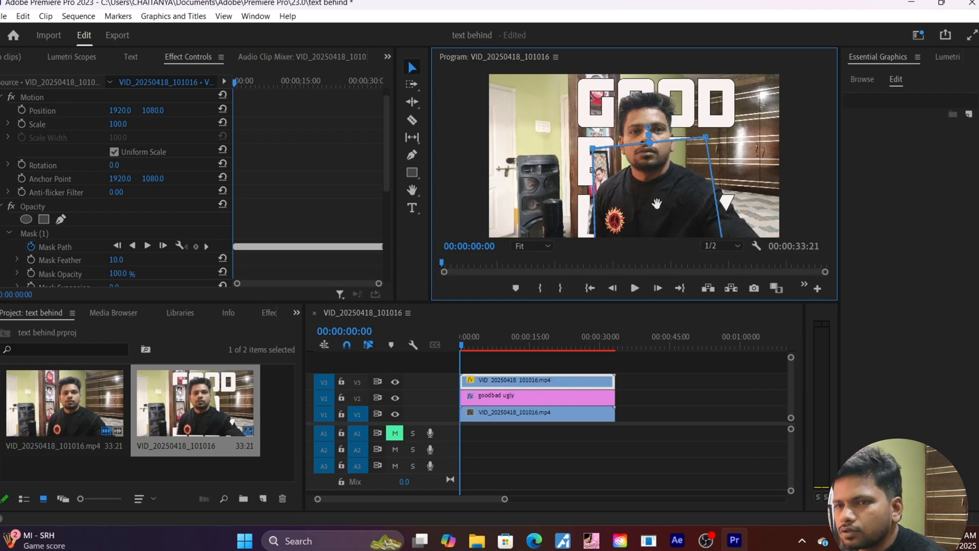
key("ctrl+z")
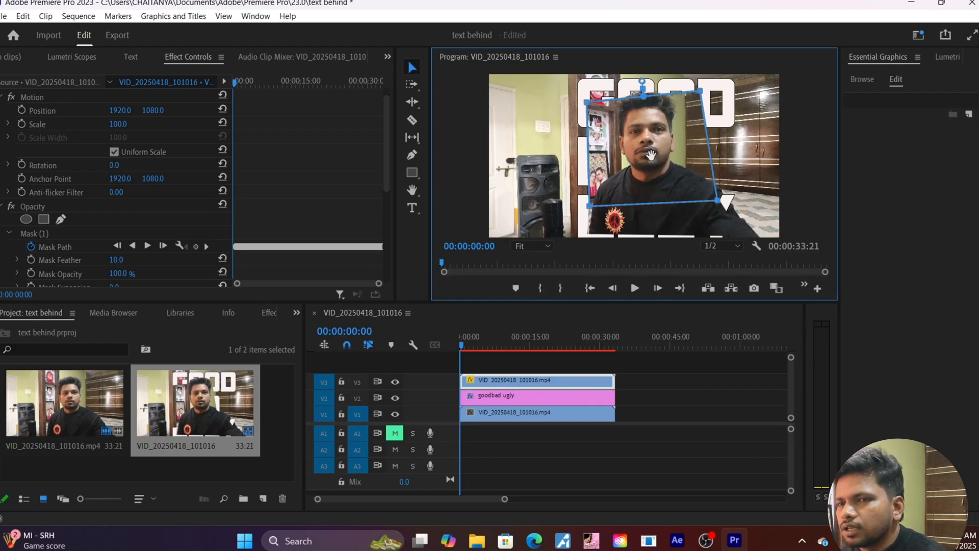
mouse_move(650, 160)
left_mouse_down()
mouse_move(660, 213)
mouse_move(627, 185)
mouse_move(631, 154)
mouse_move(663, 150)
left_mouse_up()
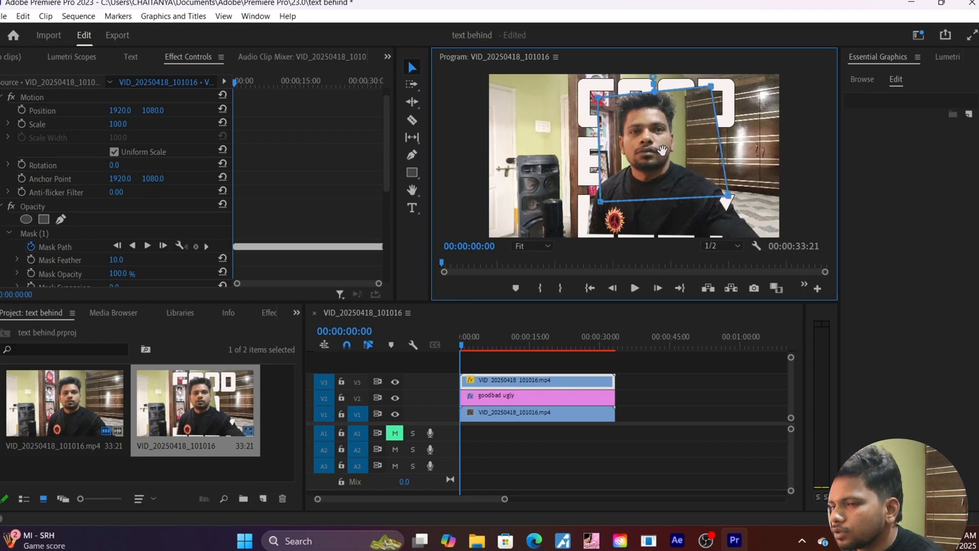